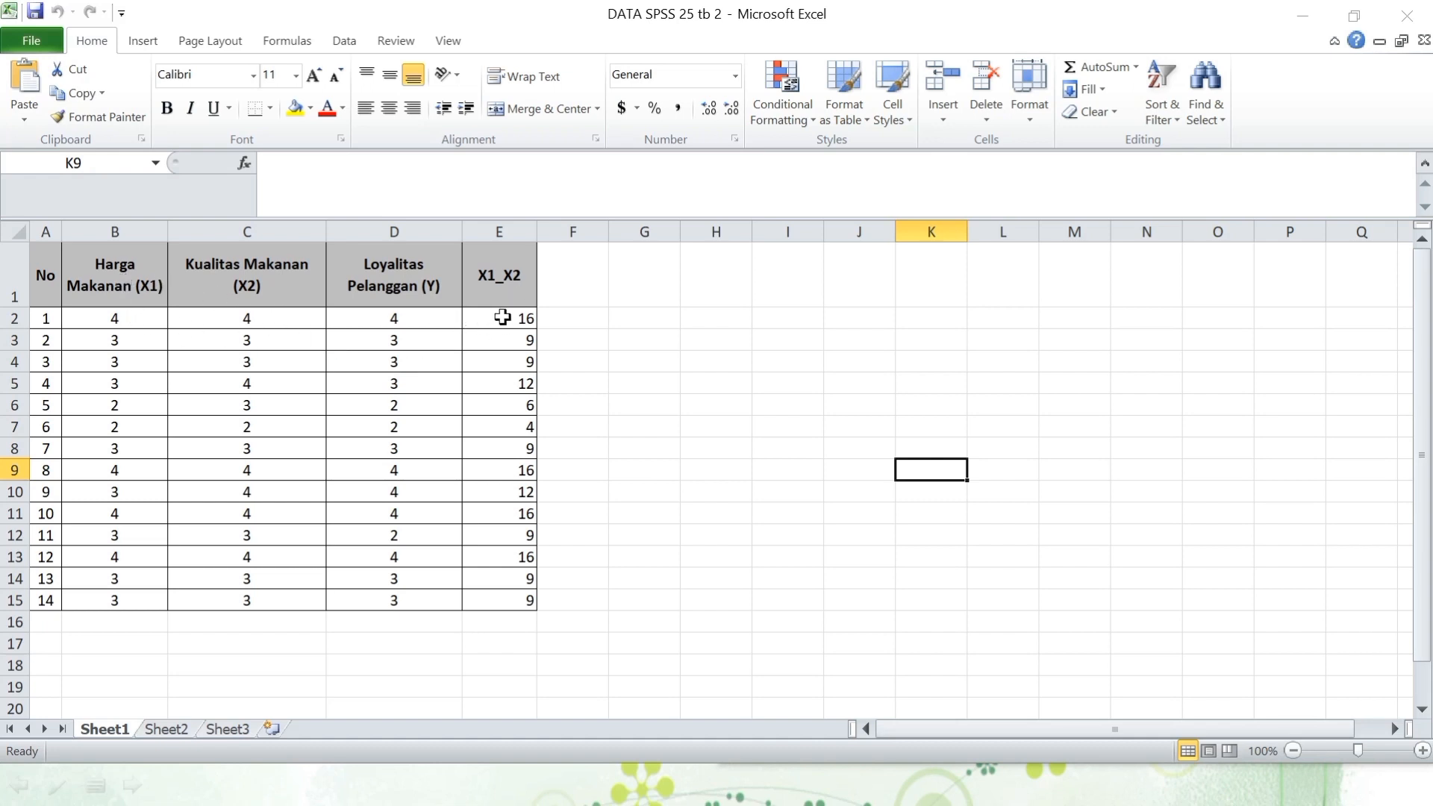
Step: Switch to SPSS Statistics and define four variables in Variable View named X1, X2, Y and X1_X2
{"action": "left_click", "coordinate": [505, 318]}
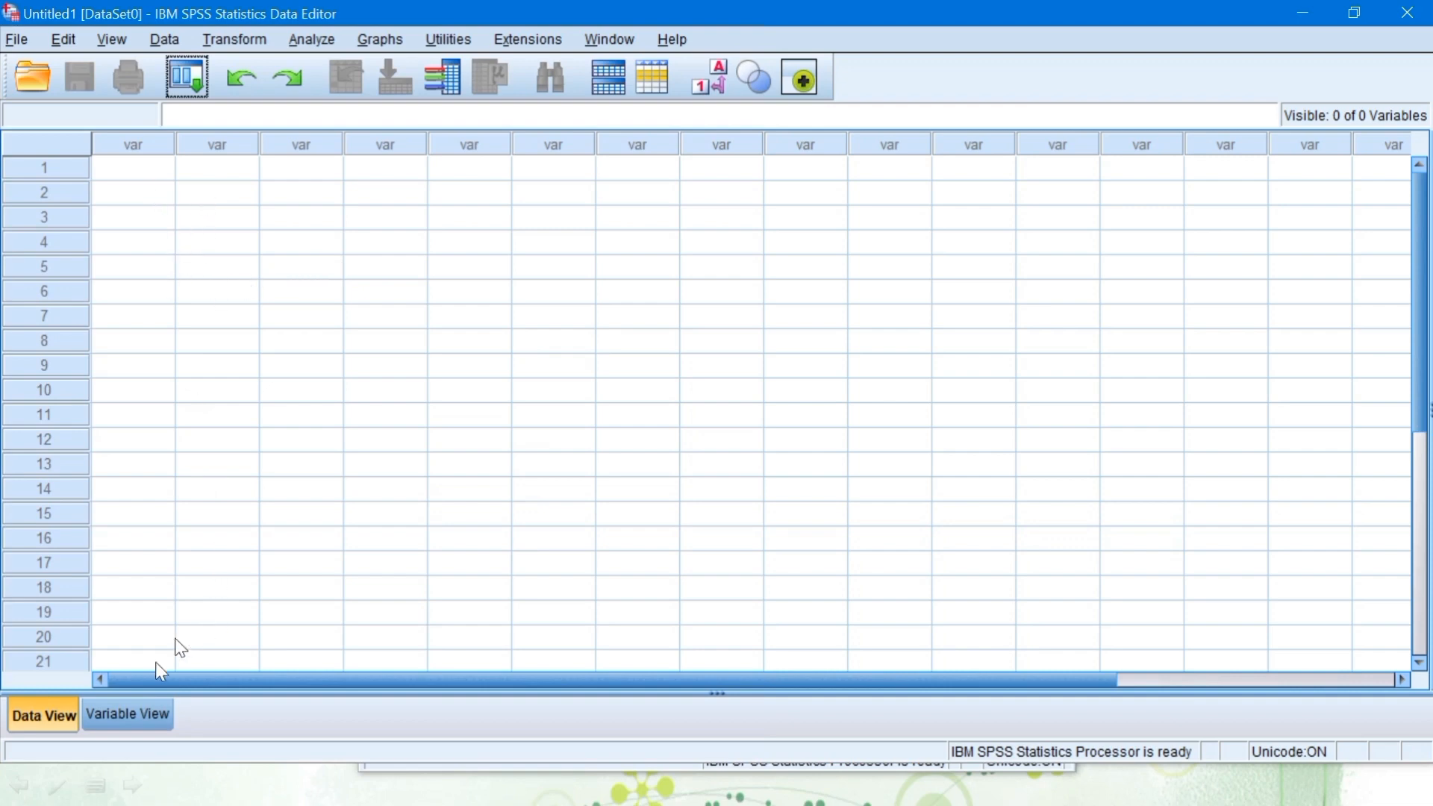
{"action": "left_click", "coordinate": [129, 719]}
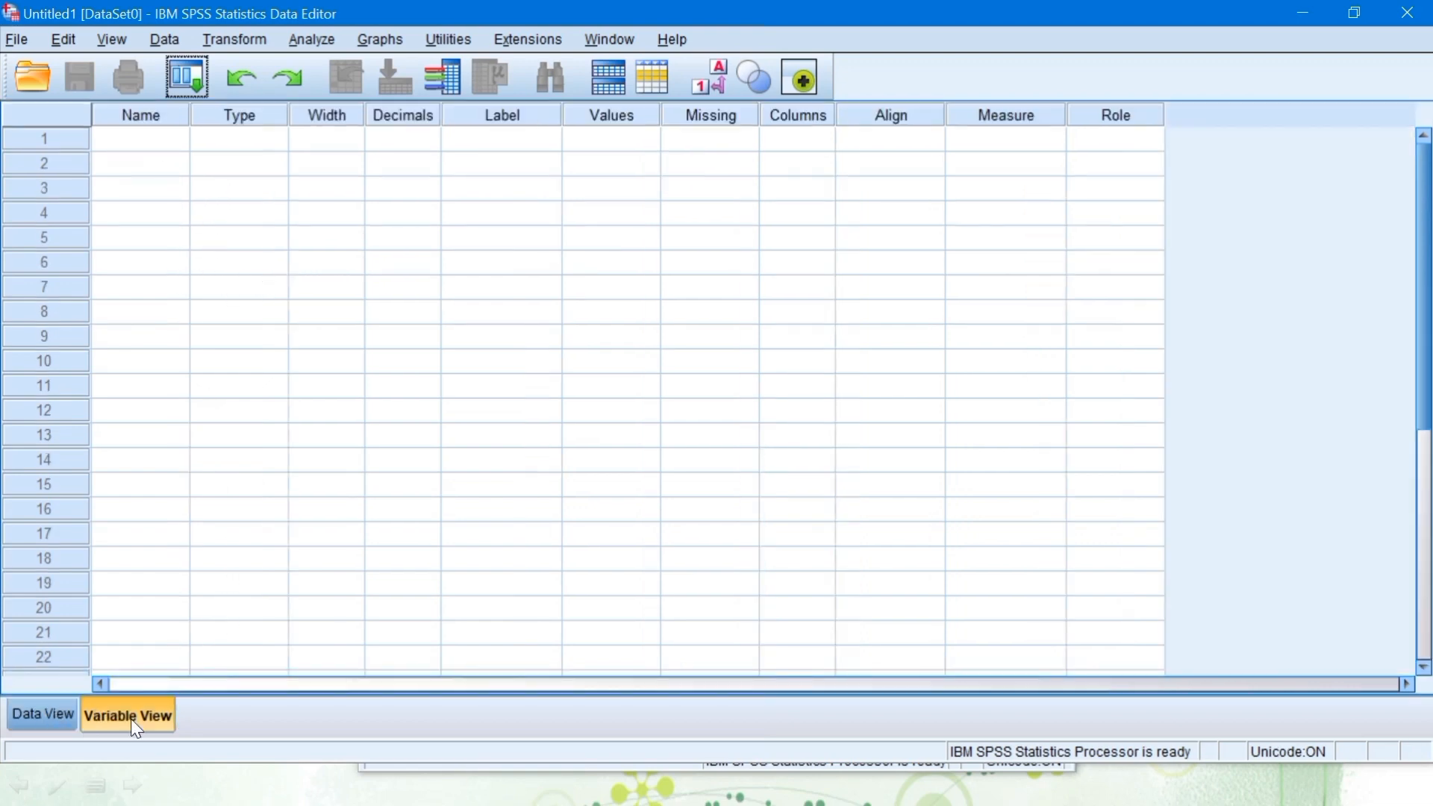
{"action": "left_click", "coordinate": [132, 137]}
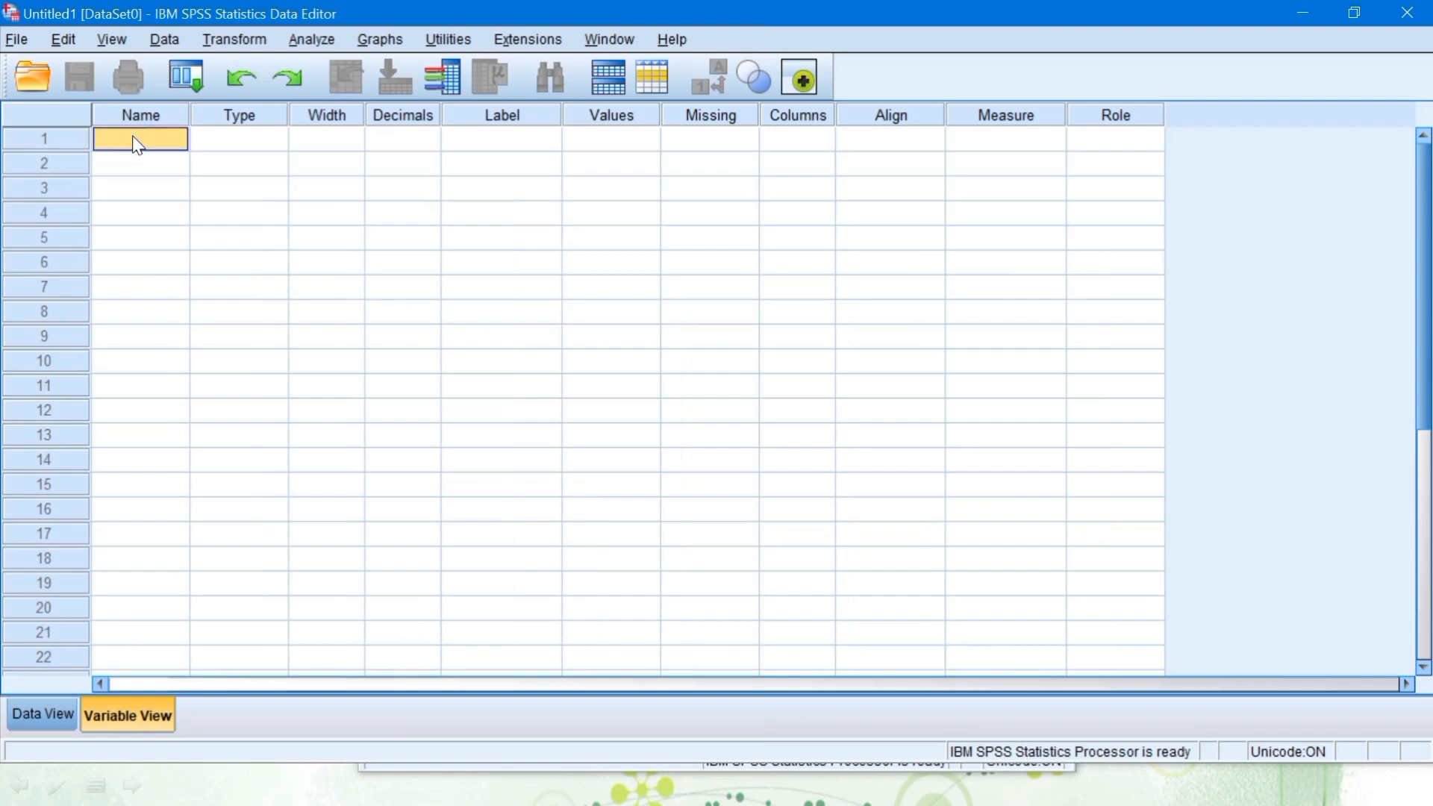
{"action": "type", "text": "X1"}
{"action": "key", "text": "Return"}
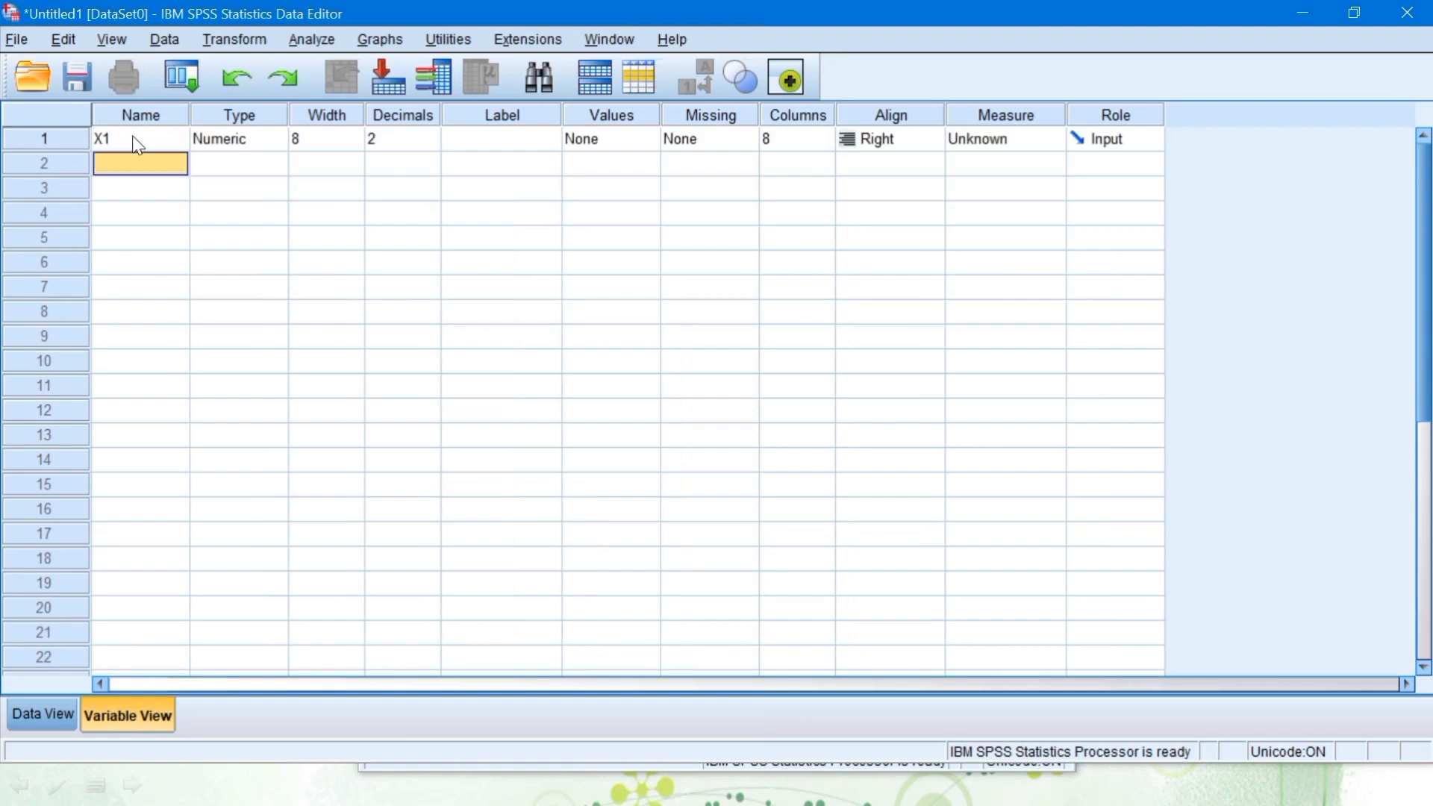
{"action": "type", "text": "X2"}
{"action": "key", "text": "Return"}
{"action": "type", "text": "Y"}
{"action": "key", "text": "Return"}
{"action": "type", "text": "X1_X2"}
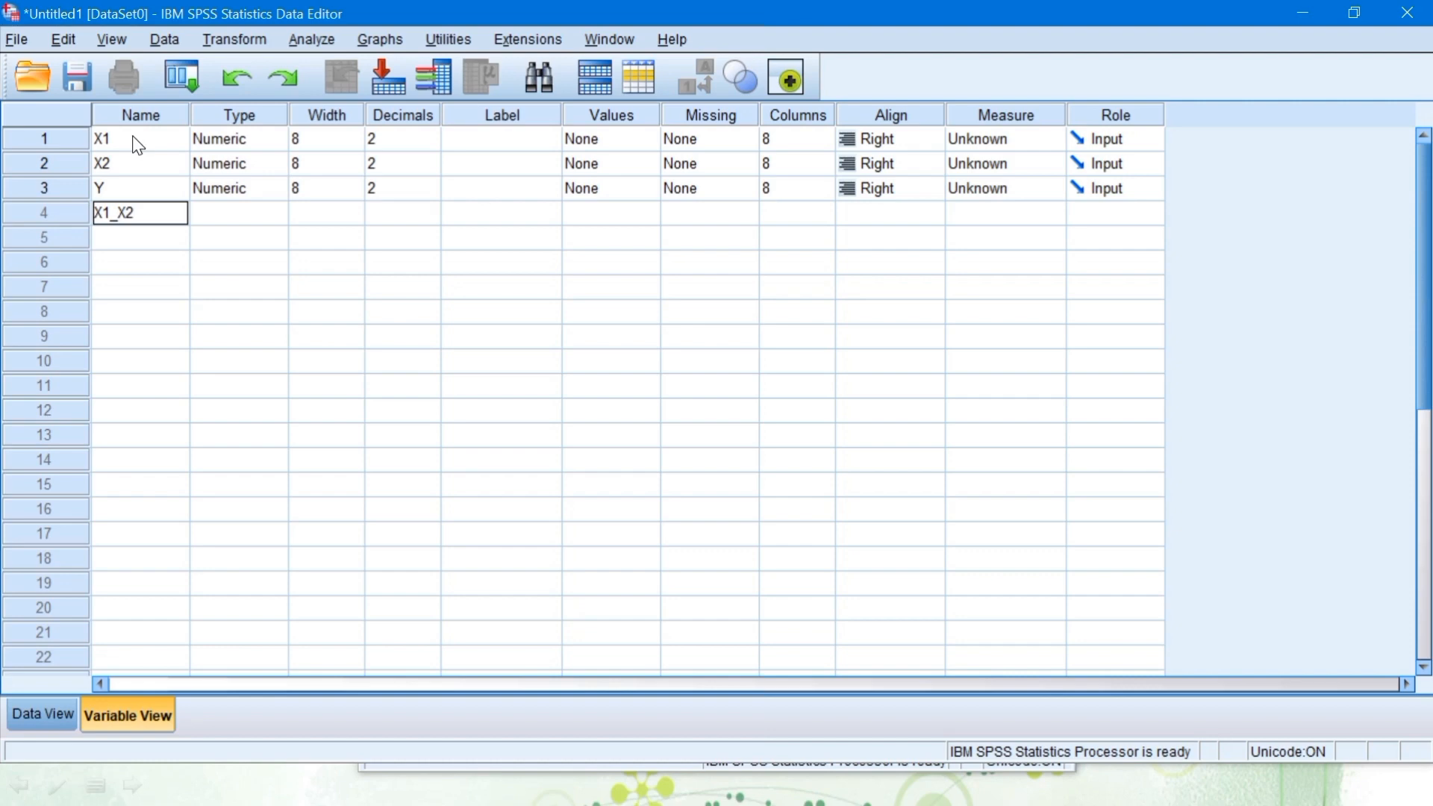
{"action": "key", "text": "Tab"}
{"action": "key", "text": "Tab"}
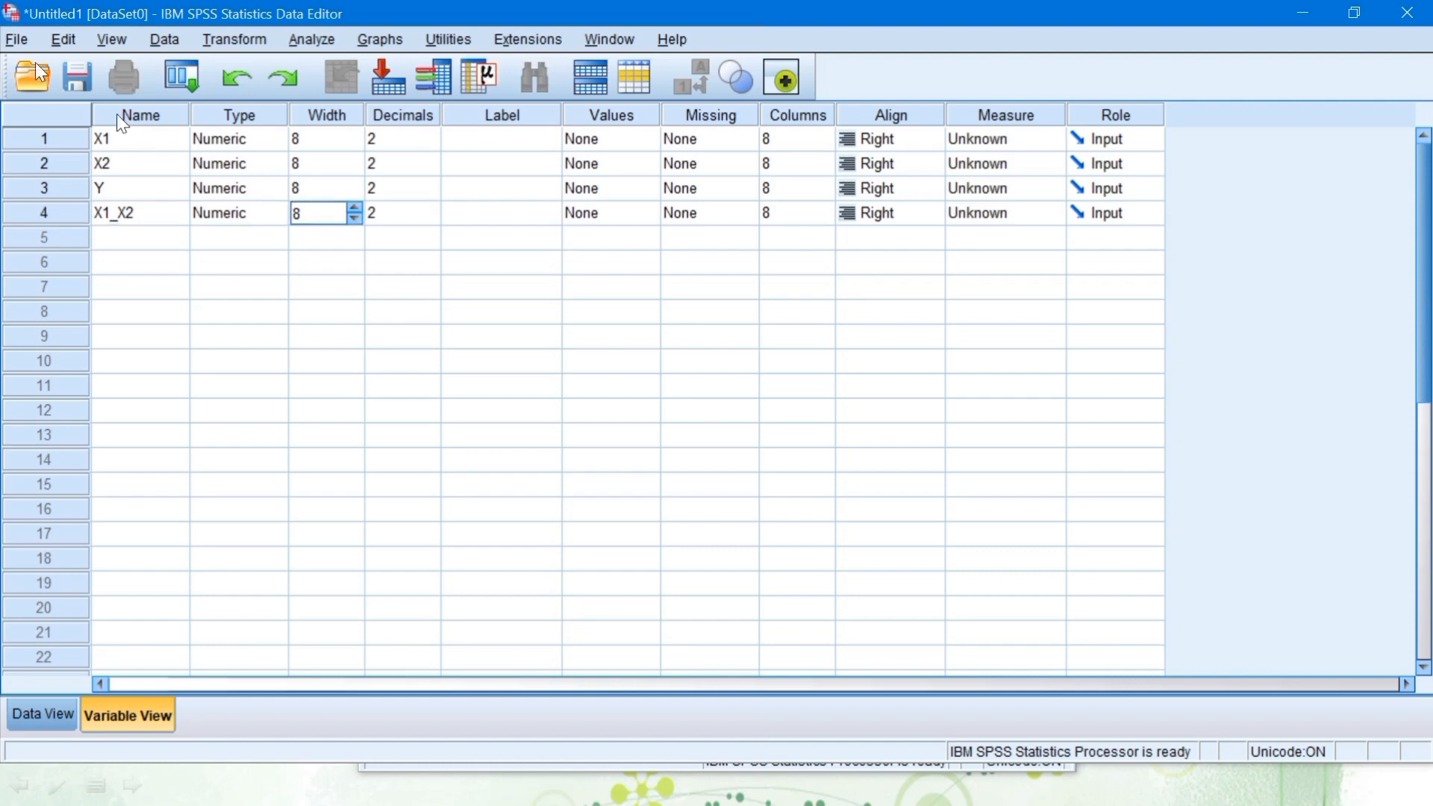
Step: Set the decimals of all four variables, X1, X2, Y and X1_X2, to 0
{"action": "left_click", "coordinate": [437, 138]}
{"action": "left_click", "coordinate": [434, 145]}
{"action": "left_click", "coordinate": [433, 145]}
{"action": "left_click", "coordinate": [432, 167]}
{"action": "left_click", "coordinate": [431, 167]}
{"action": "left_click", "coordinate": [431, 167]}
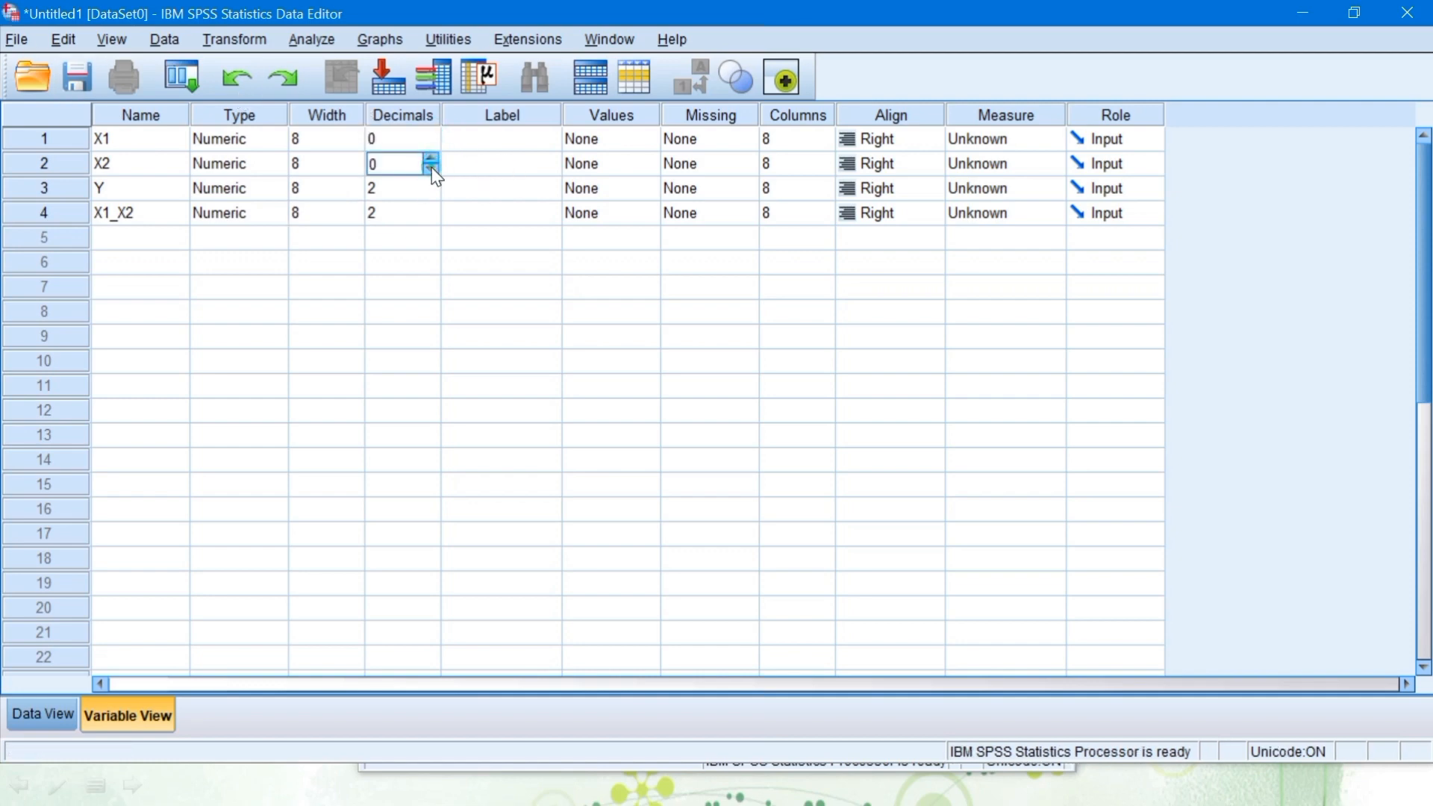
{"action": "left_click", "coordinate": [427, 194]}
{"action": "left_click", "coordinate": [429, 195]}
{"action": "left_click", "coordinate": [429, 195]}
{"action": "left_click", "coordinate": [432, 215]}
{"action": "left_click", "coordinate": [431, 217]}
{"action": "left_click", "coordinate": [431, 215]}
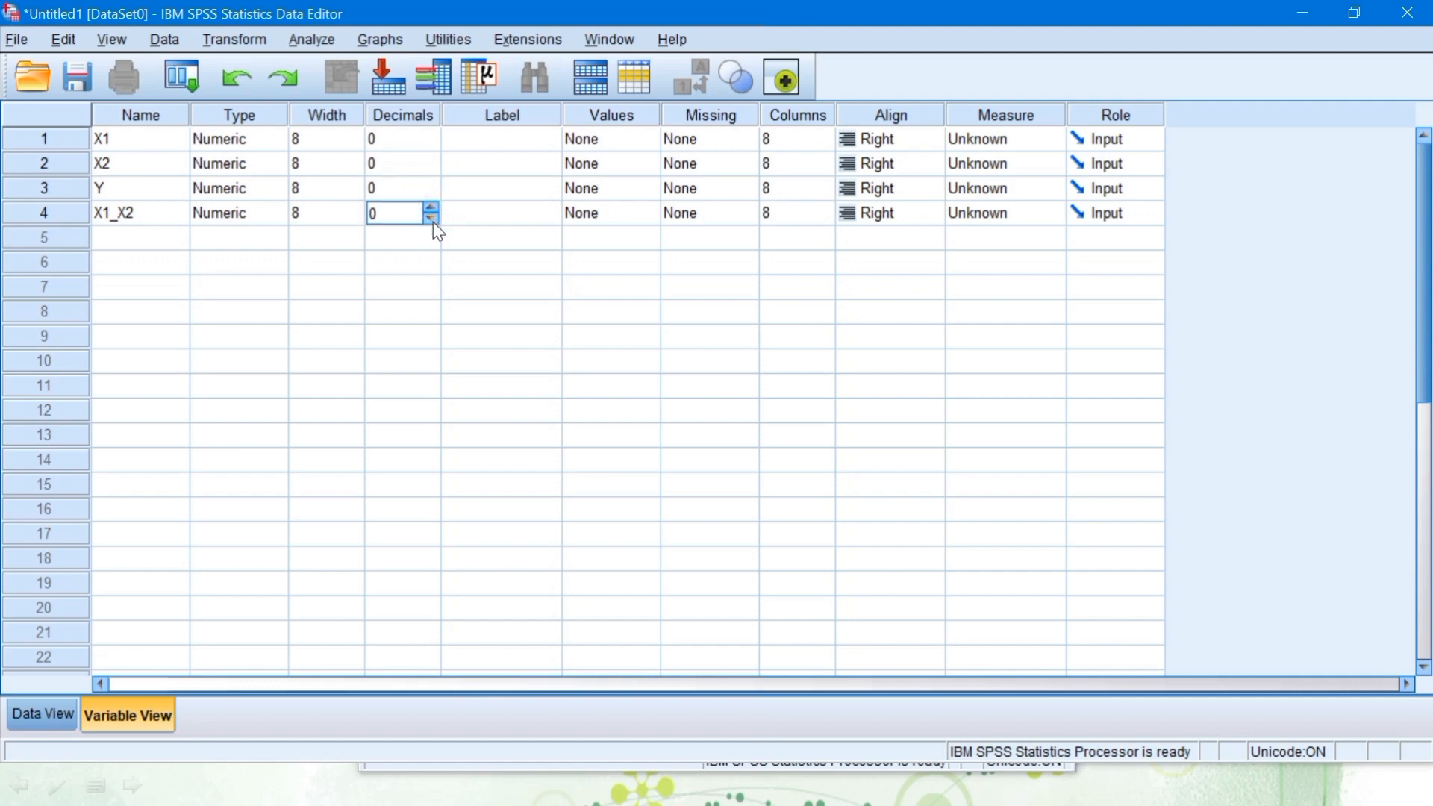
Step: Label X1 as "Harga Makanan", X2 as "Kualitas Makanan" and Y as "Loyalitas Pelanggan"
{"action": "left_click", "coordinate": [465, 142]}
{"action": "type", "text": "H"}
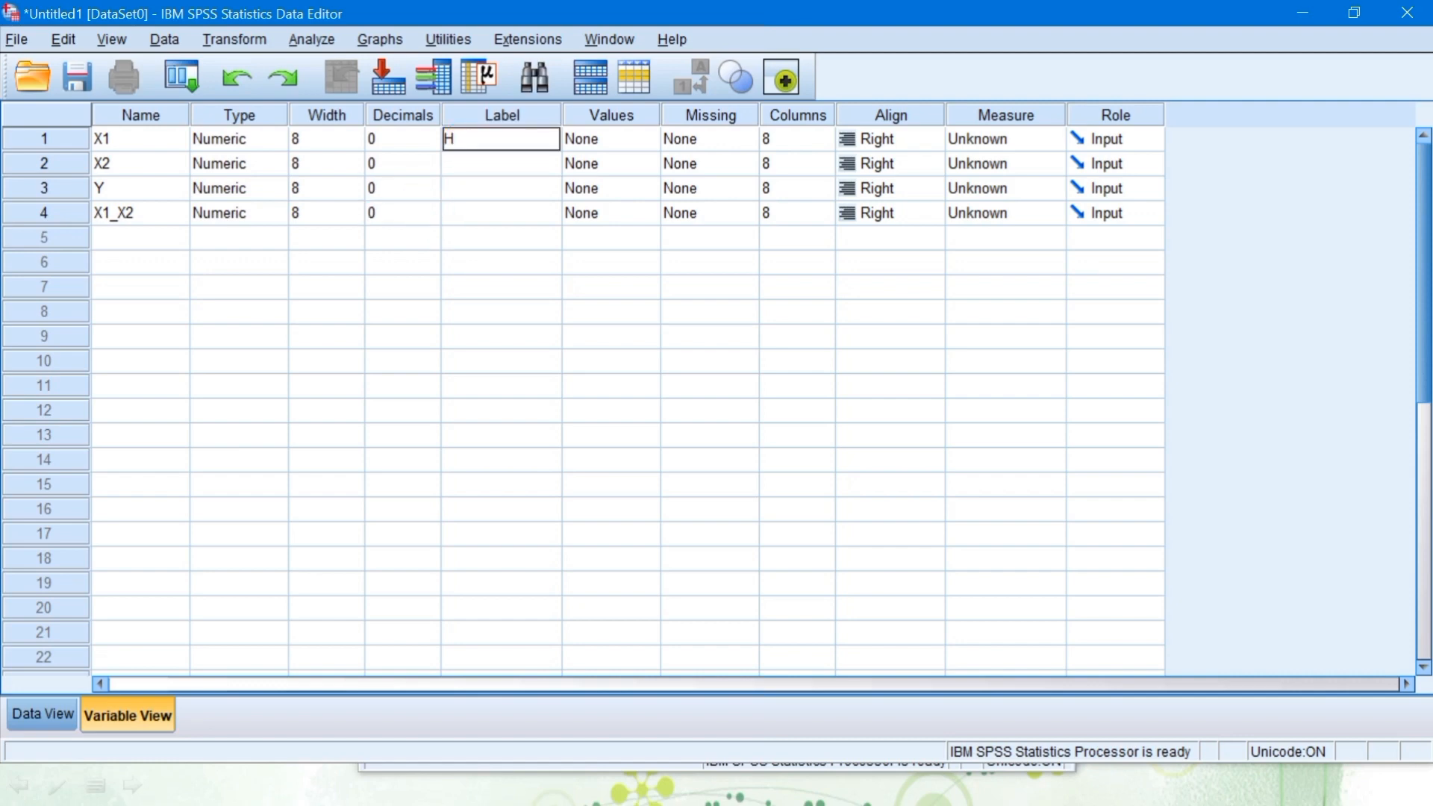
{"action": "type", "text": "arga Makanan"}
{"action": "key", "text": "Return"}
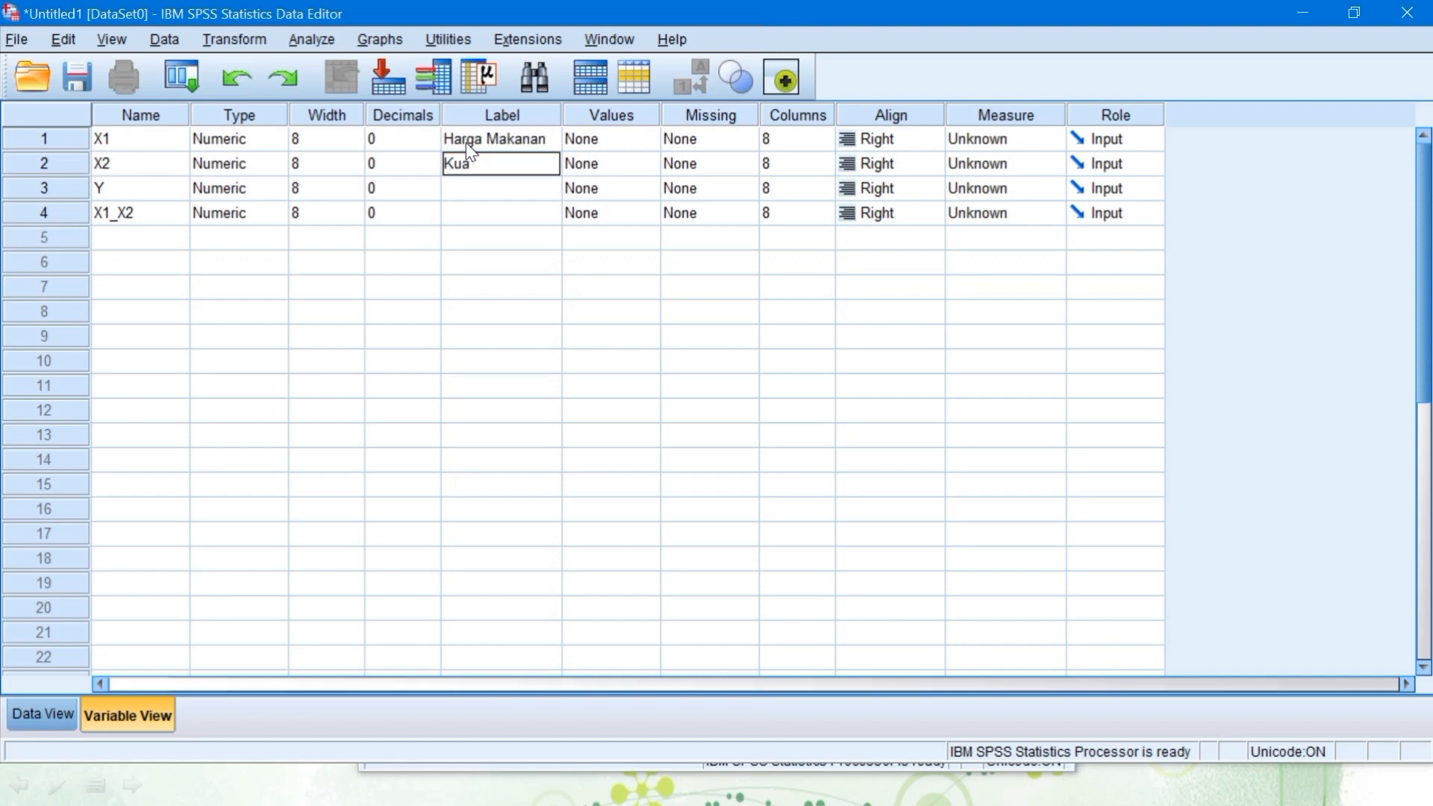
{"action": "type", "text": "Kualitas Makanan"}
{"action": "key", "text": "Return"}
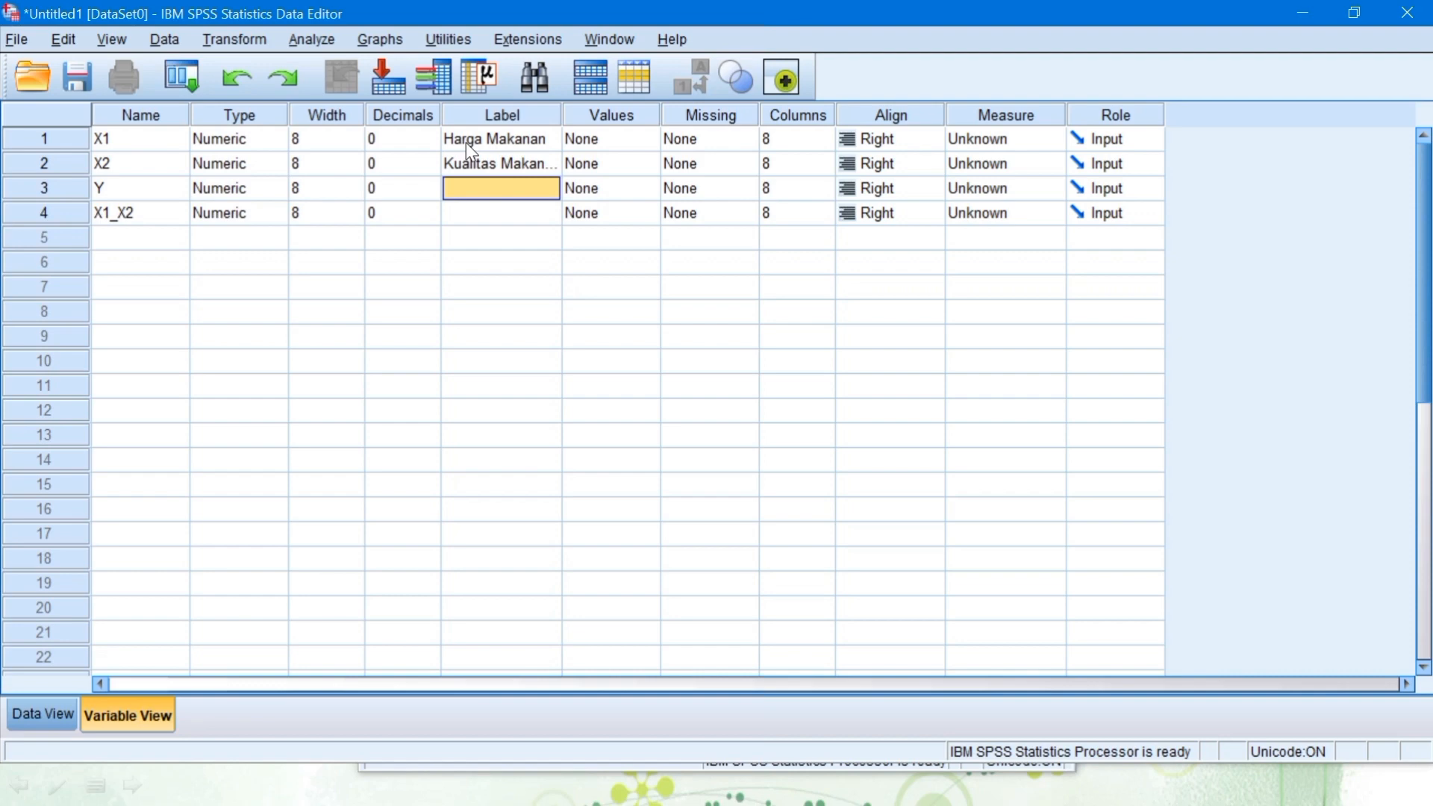
{"action": "type", "text": "Loyali"}
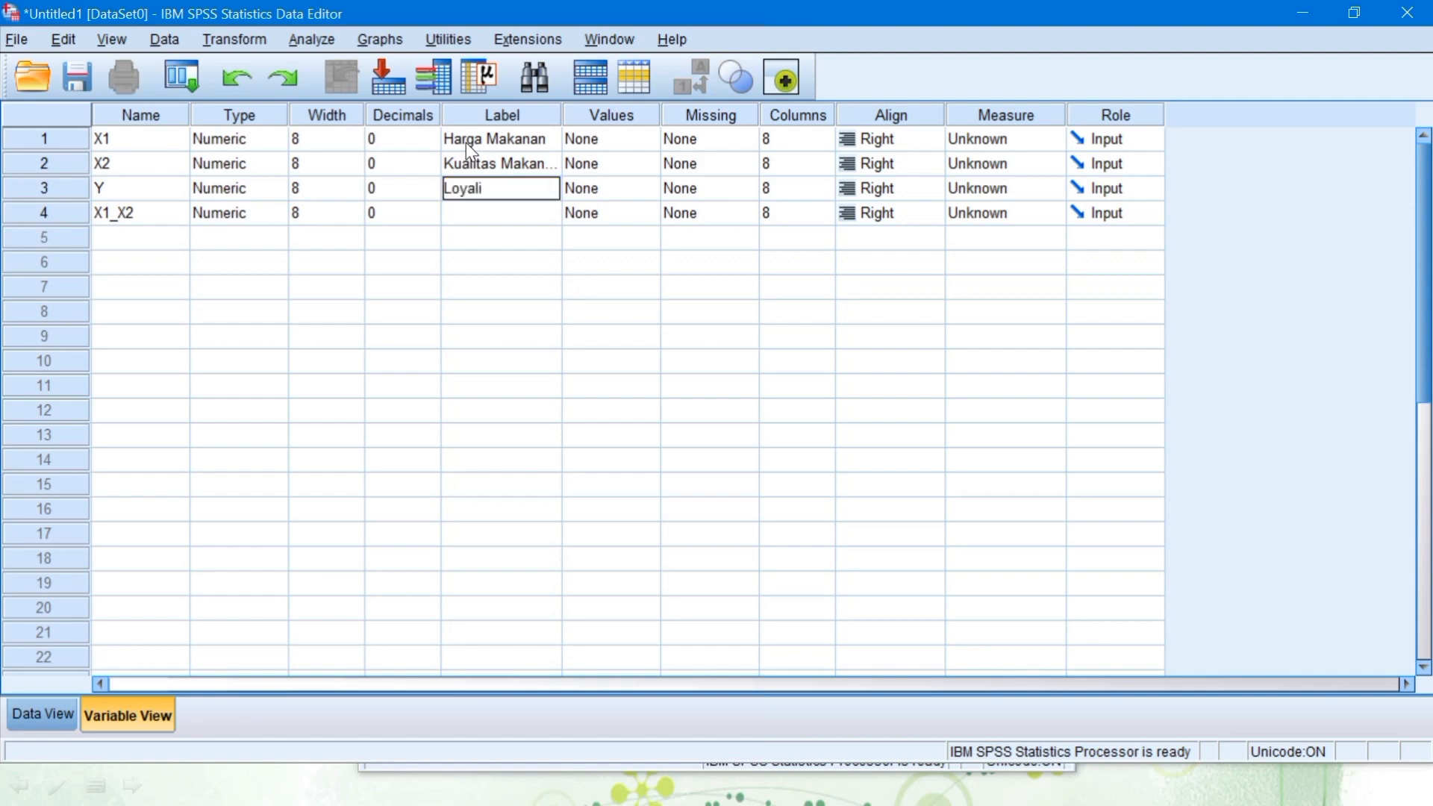
{"action": "type", "text": "tas Pelanggan"}
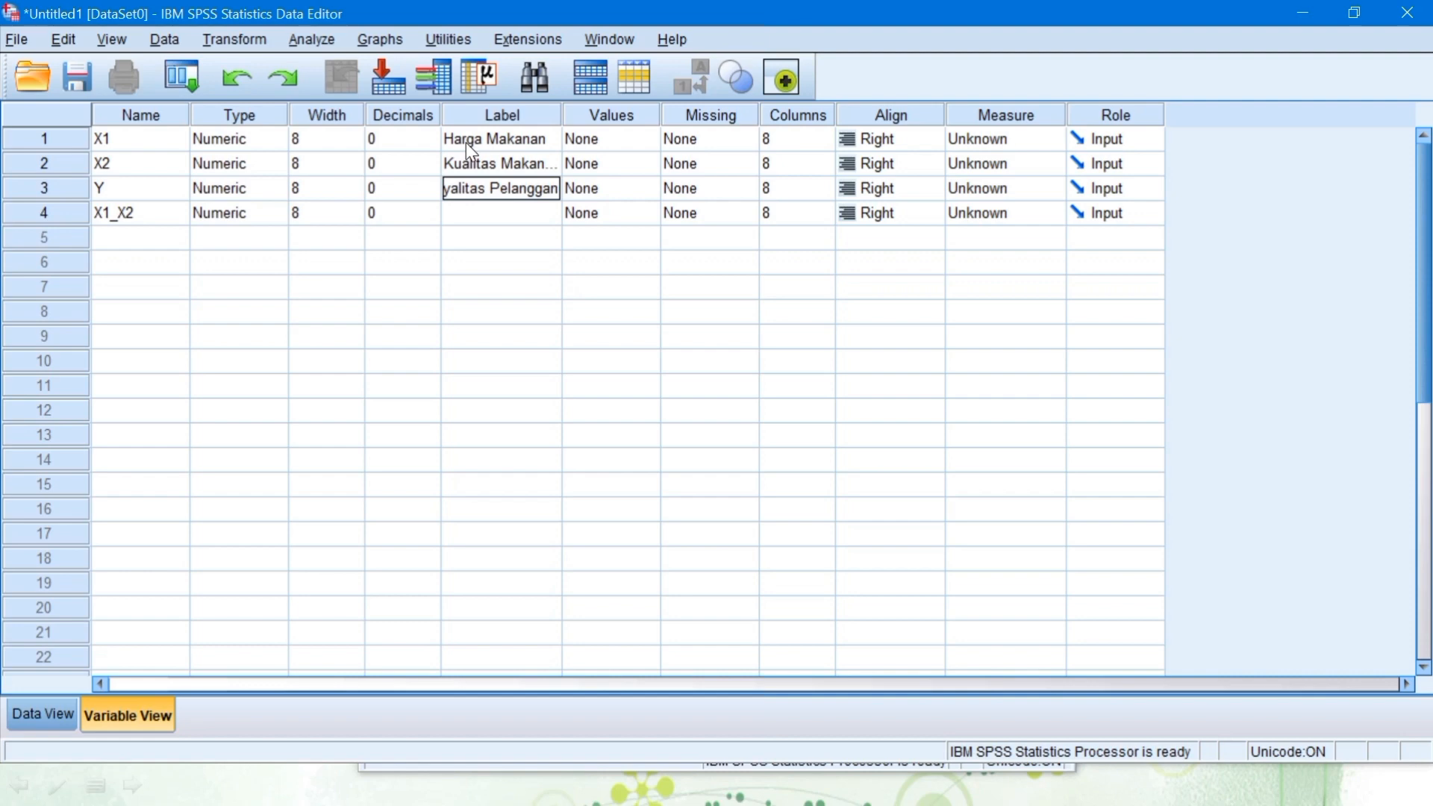
{"action": "key", "text": "Return"}
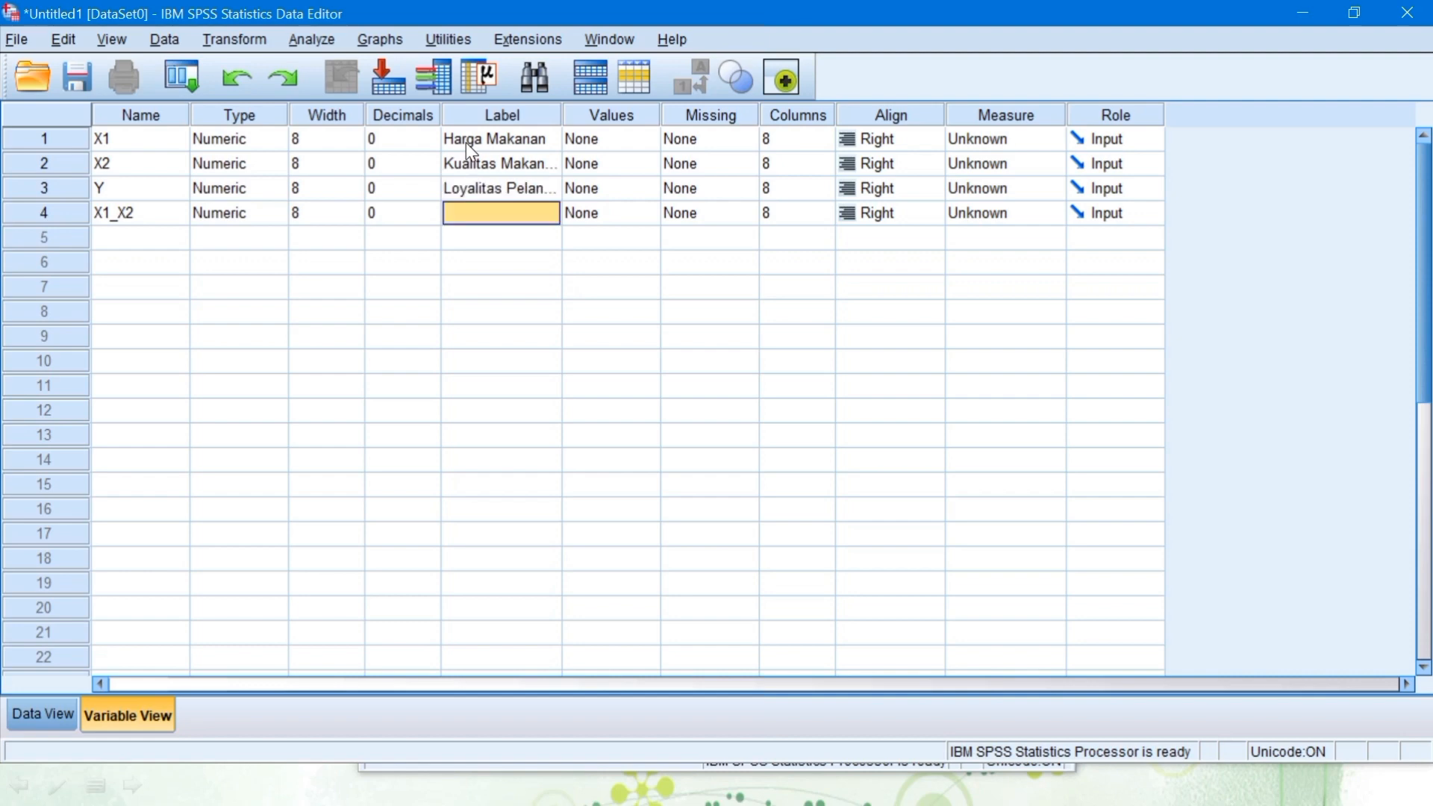
Step: Label the X1_X2 variable as "Harga Makanan*Kualitas Makanan"
{"action": "type", "text": "Harga"}
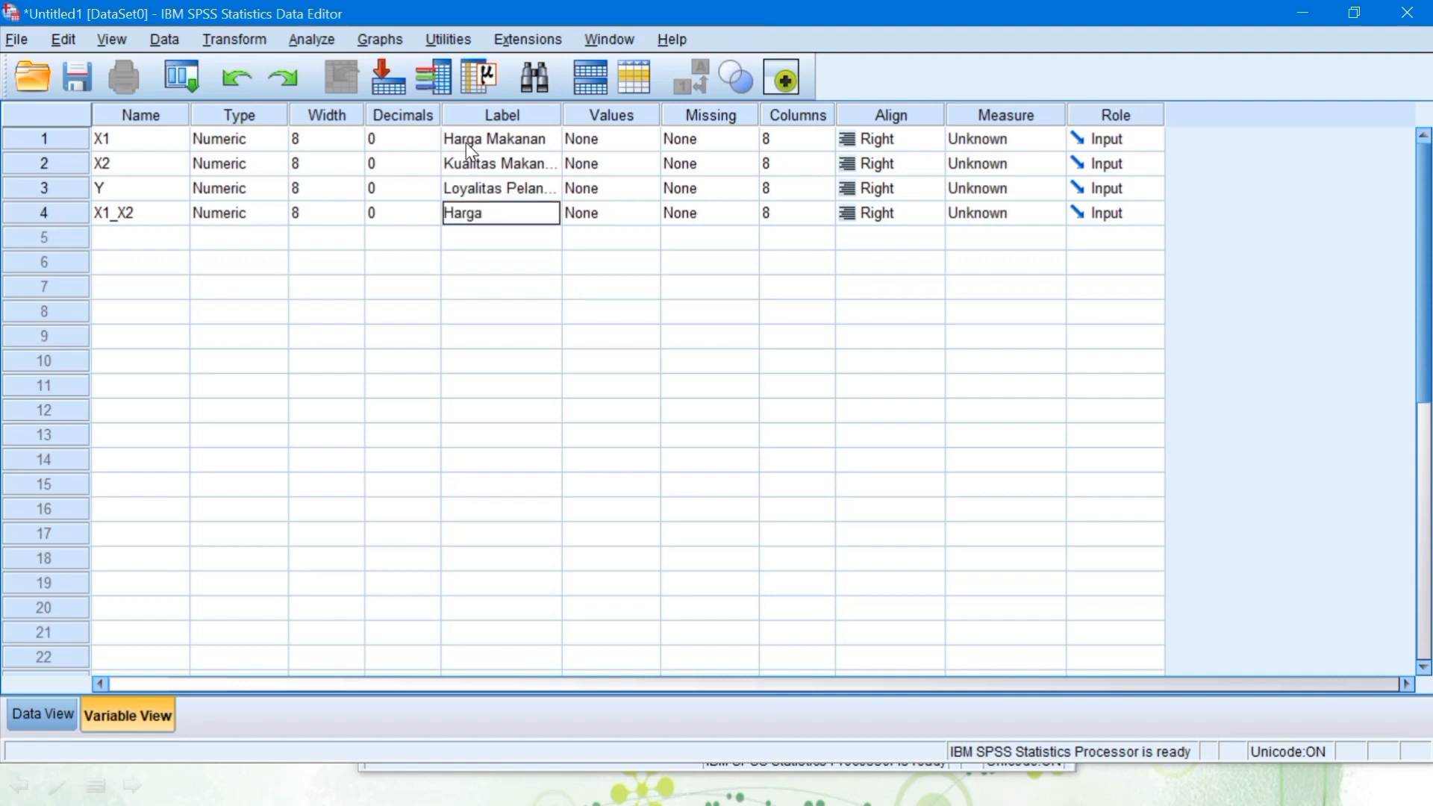
{"action": "type", "text": " Makan"}
{"action": "key", "text": "BackSpace"}
{"action": "key", "text": "BackSpace"}
{"action": "key", "text": "BackSpace"}
{"action": "type", "text": "akanan*Ku"}
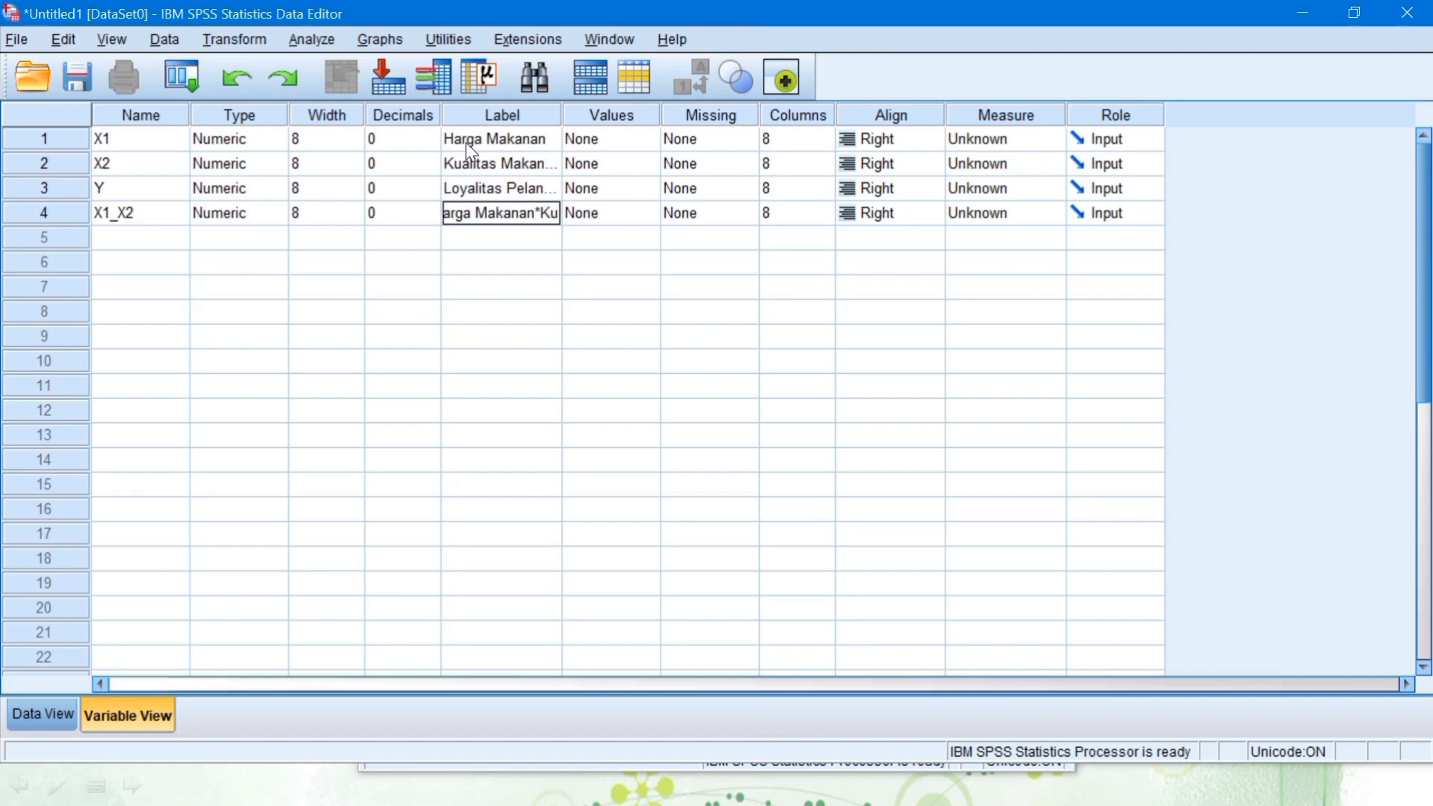
{"action": "type", "text": "ali"}
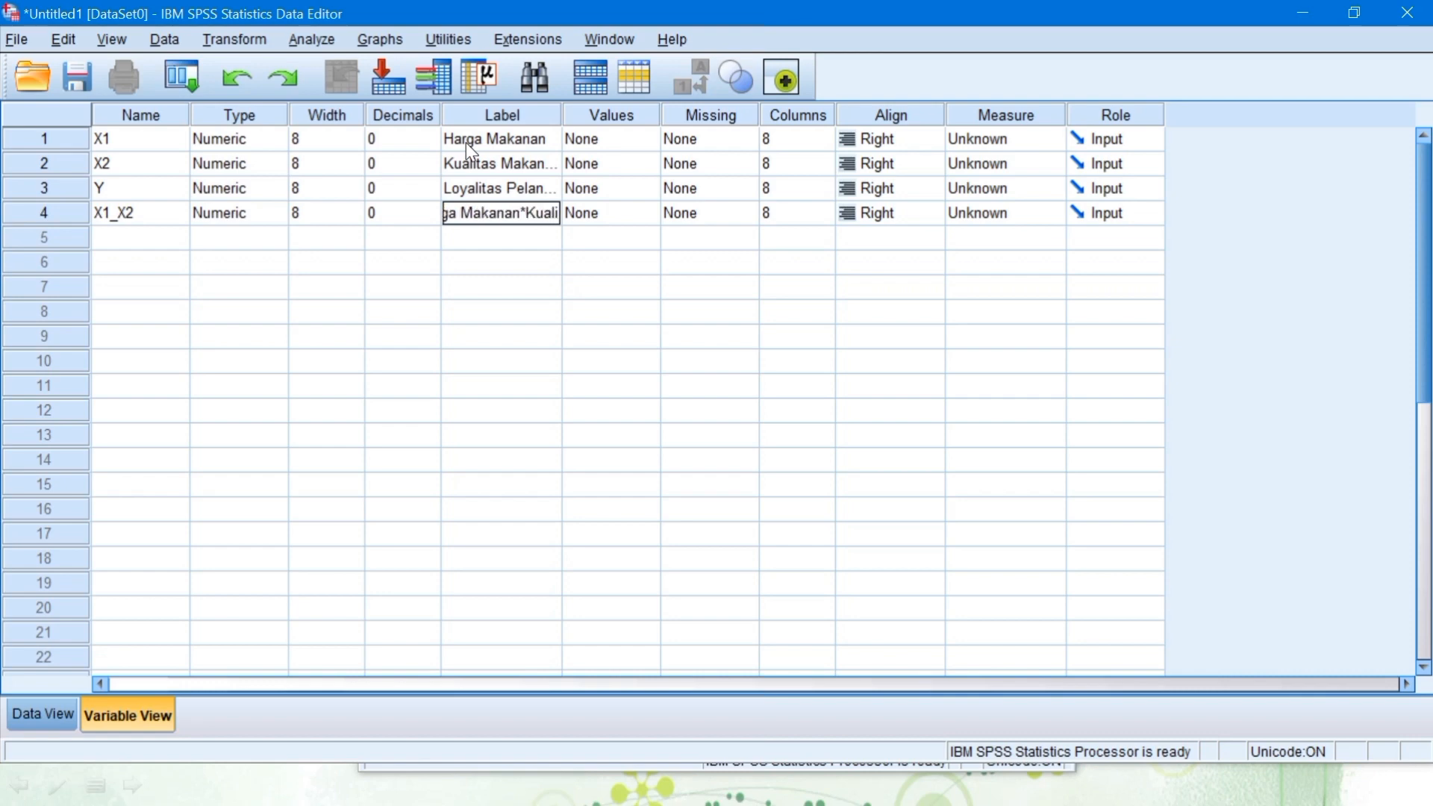
{"action": "type", "text": "tas"}
{"action": "type", "text": " Ma"}
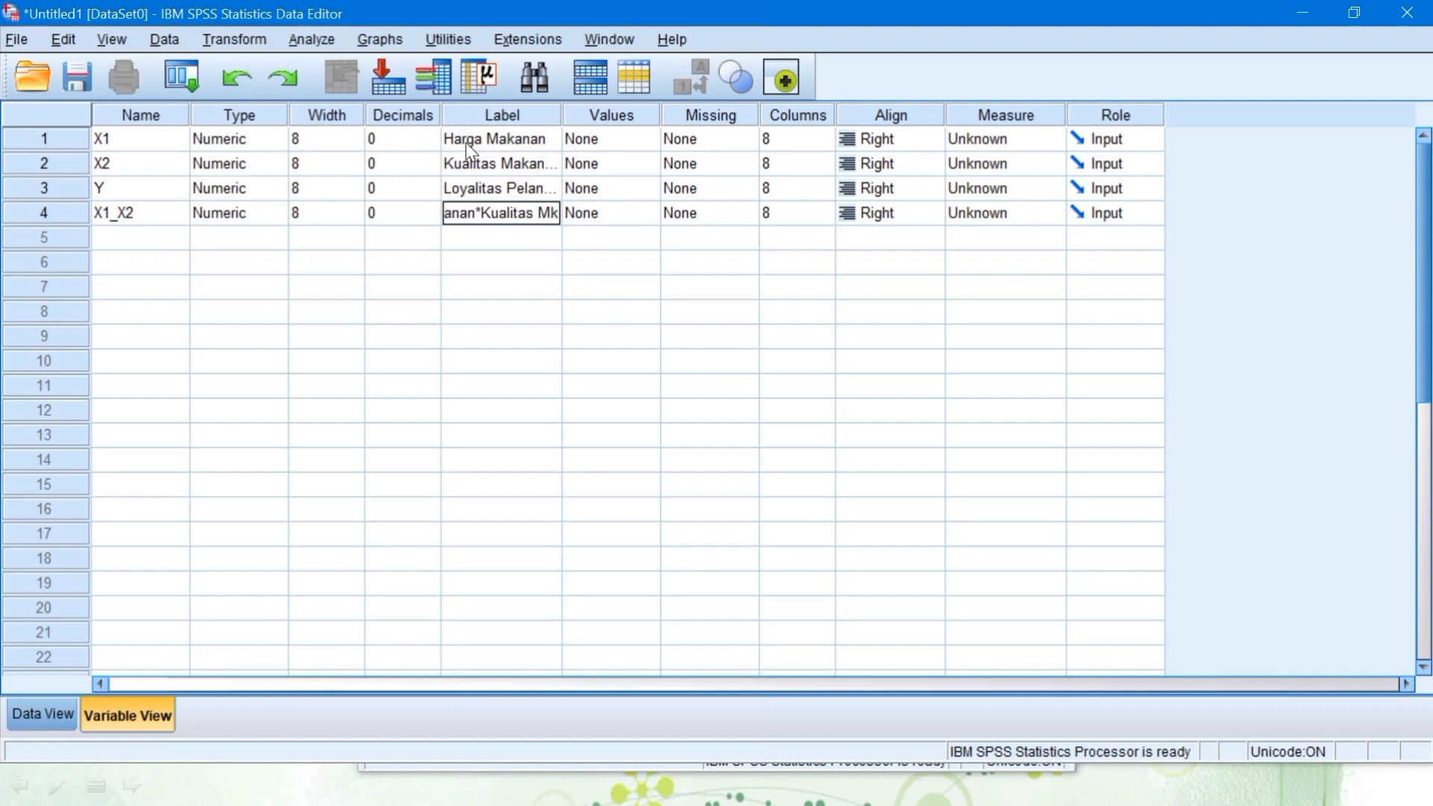
{"action": "type", "text": "kanan"}
{"action": "key", "text": "Tab"}
Step: Set the measurement level of all four variables to Scale
{"action": "key", "text": "Tab"}
{"action": "key", "text": "Tab"}
{"action": "key", "text": "Tab"}
{"action": "key", "text": "Tab"}
{"action": "key", "text": "s"}
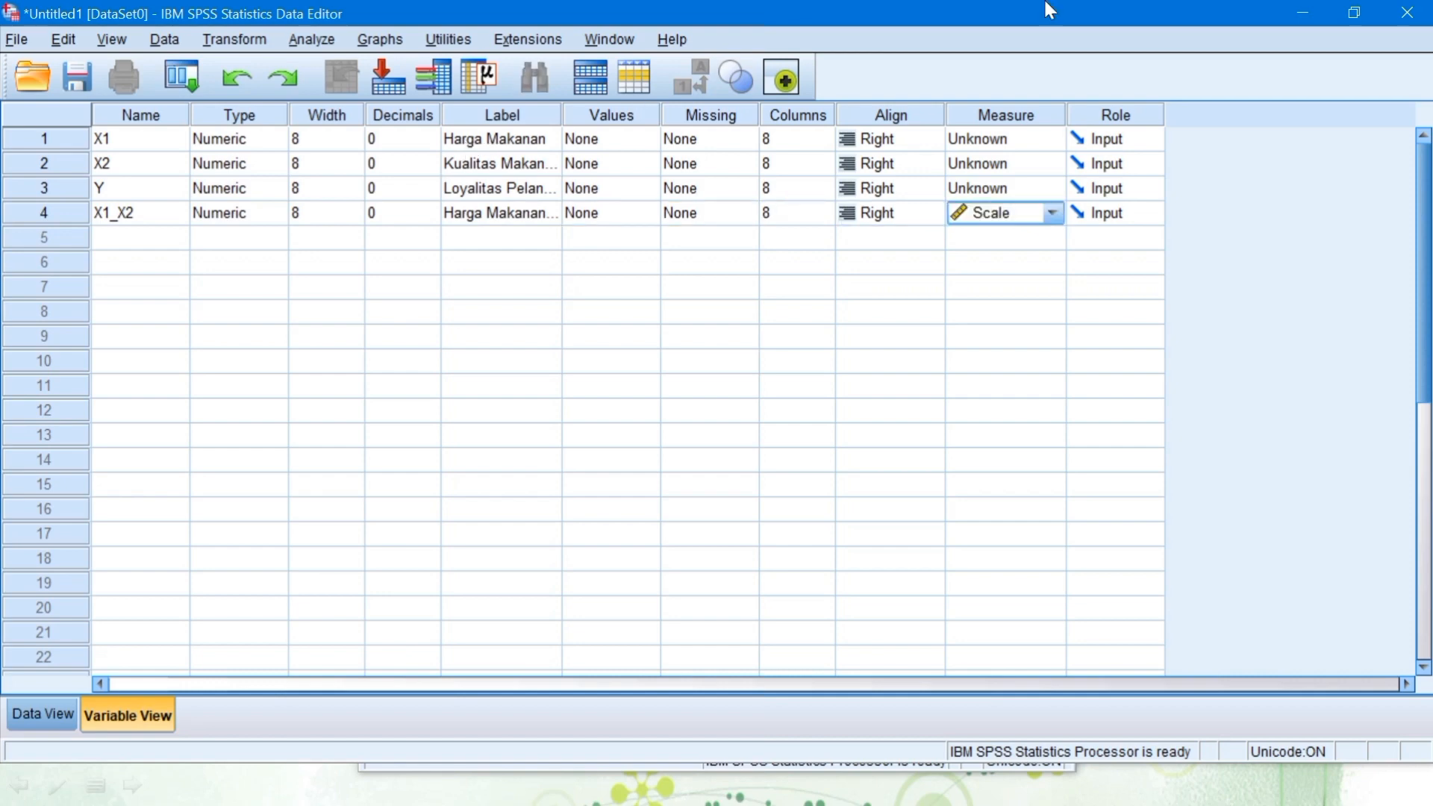
{"action": "left_click", "coordinate": [1049, 189]}
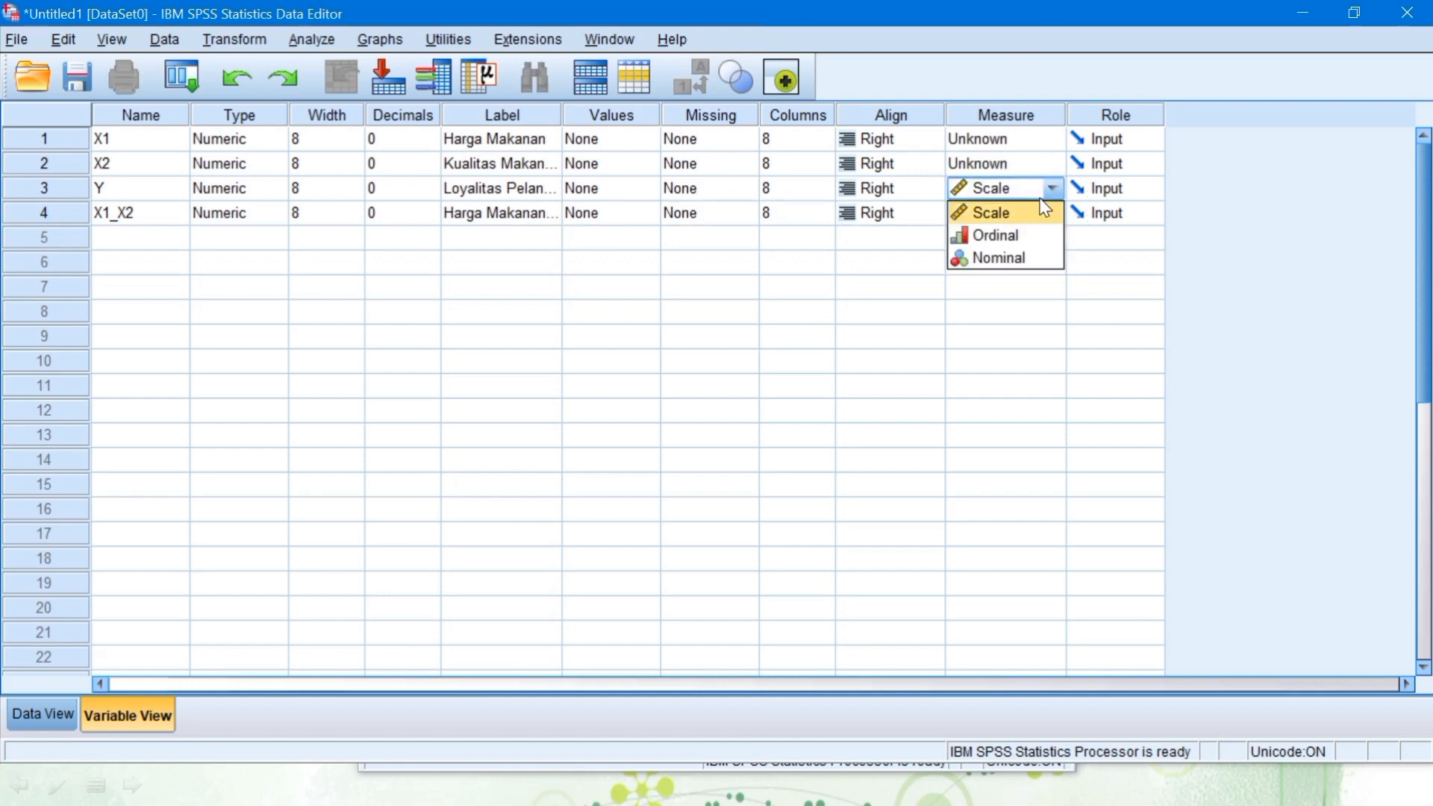
{"action": "left_click", "coordinate": [1045, 212]}
{"action": "left_click", "coordinate": [1053, 163]}
{"action": "left_click", "coordinate": [1045, 188]}
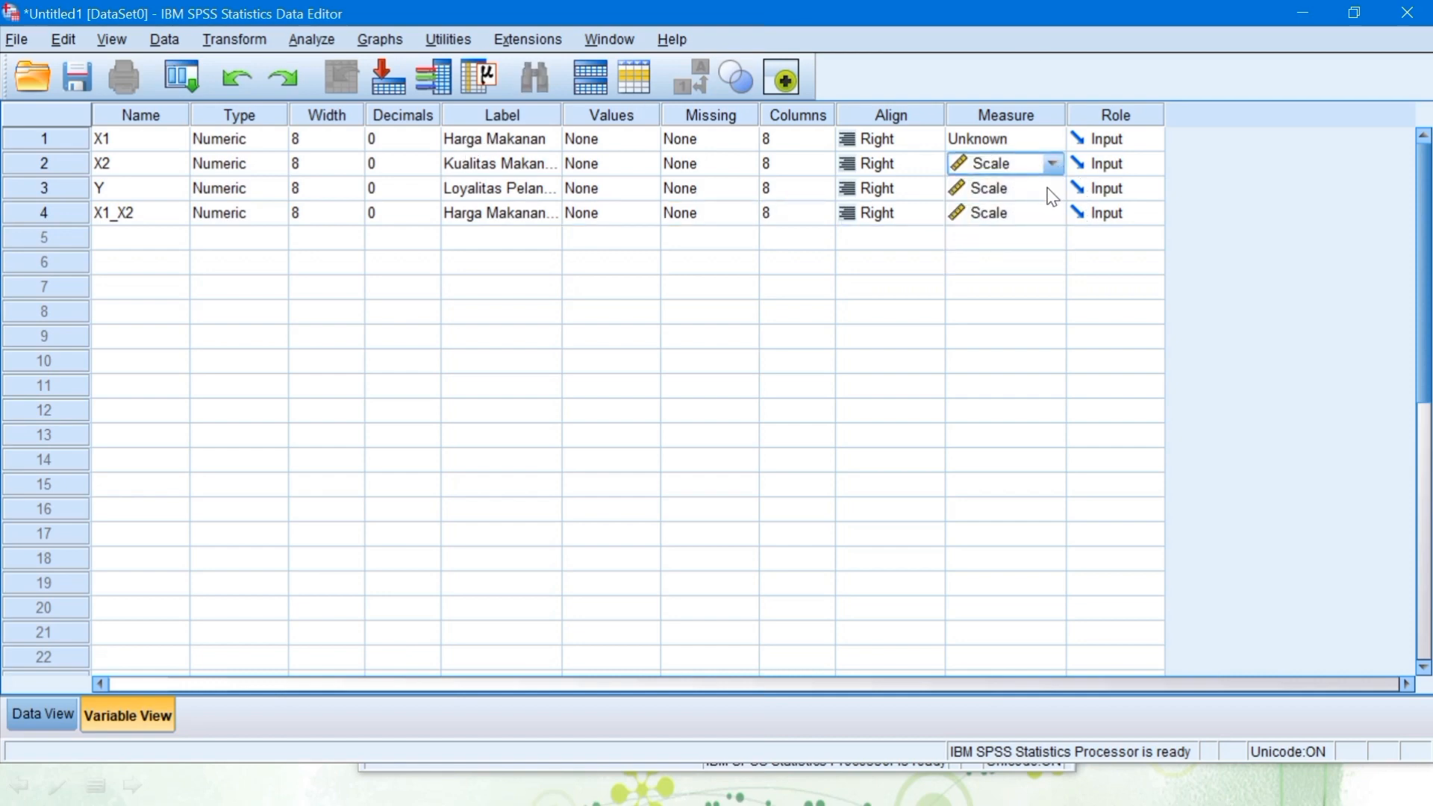
{"action": "left_click", "coordinate": [1048, 139]}
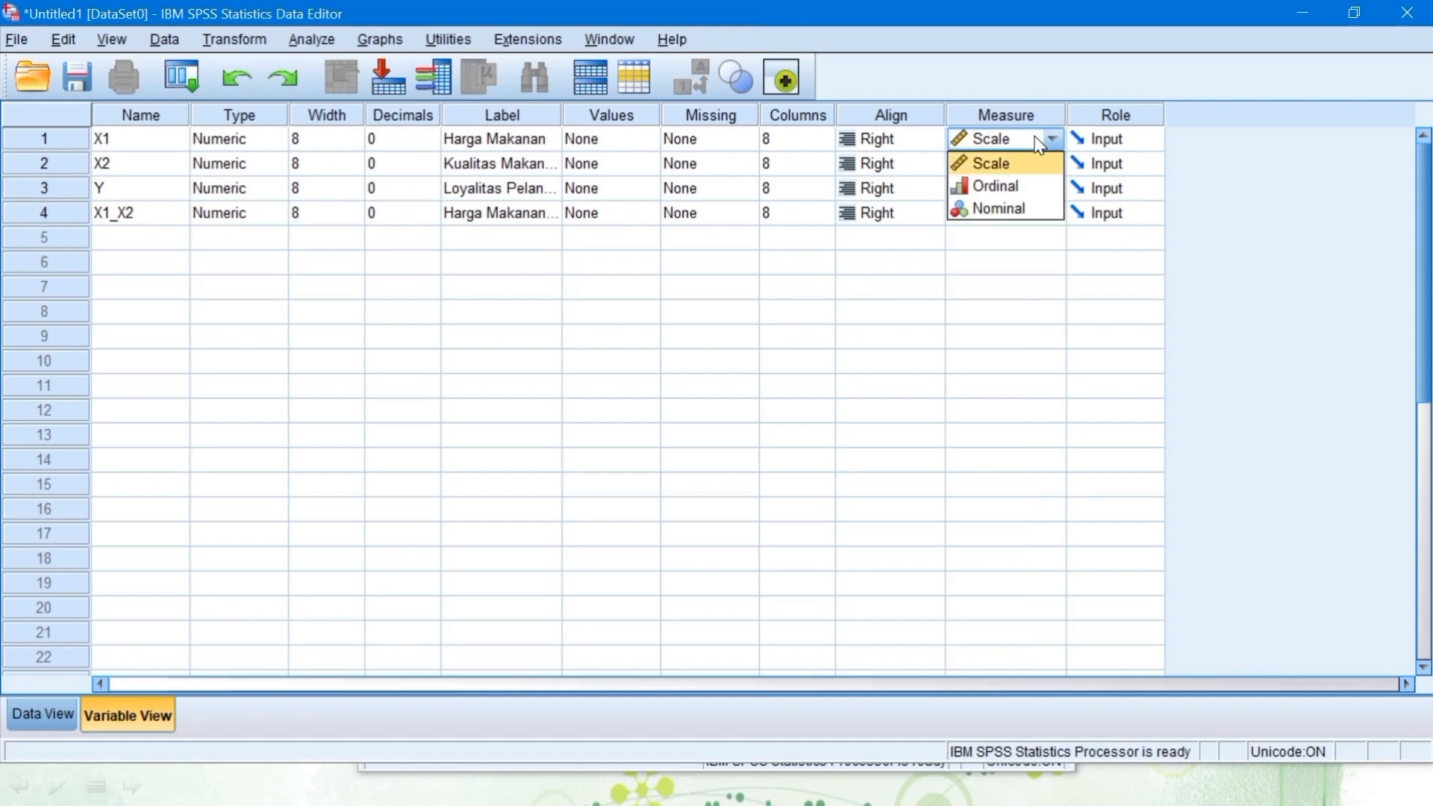
{"action": "left_click", "coordinate": [985, 210]}
{"action": "left_click", "coordinate": [992, 139]}
{"action": "left_click", "coordinate": [996, 163]}
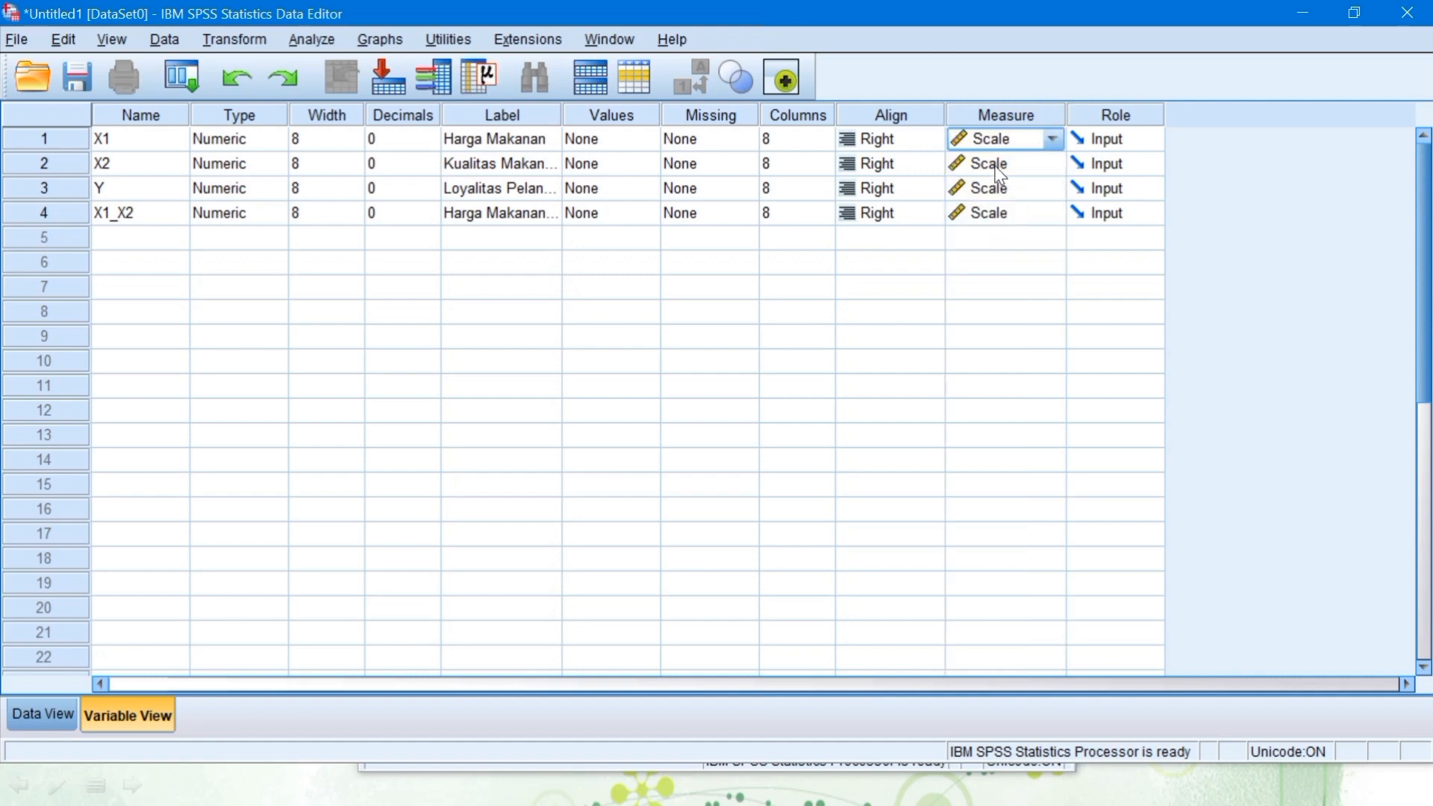
Step: Show the empty data grid, switch to Excel and copy the values in B2:E15 without headers or the No column
{"action": "left_click", "coordinate": [33, 716]}
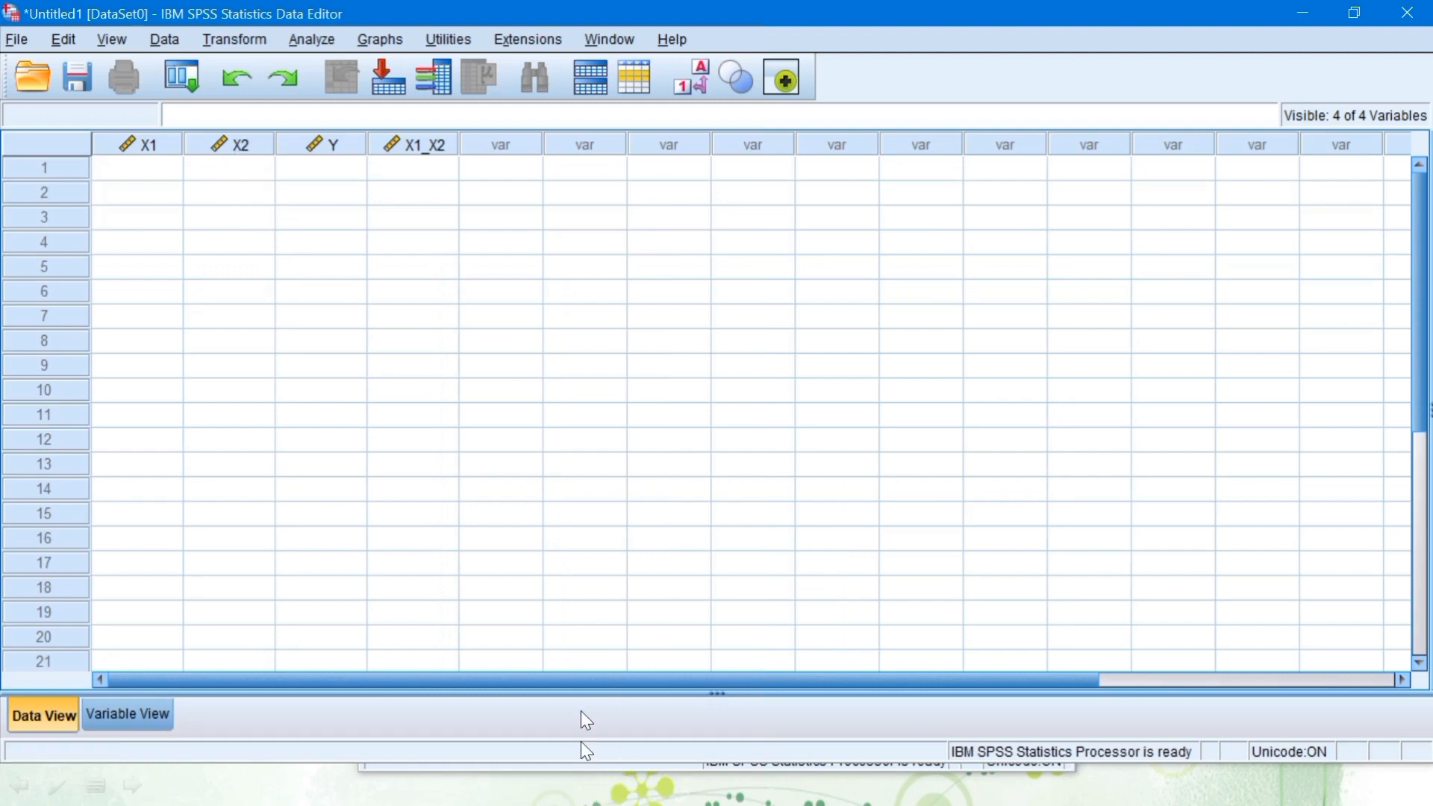
{"action": "key", "text": "super"}
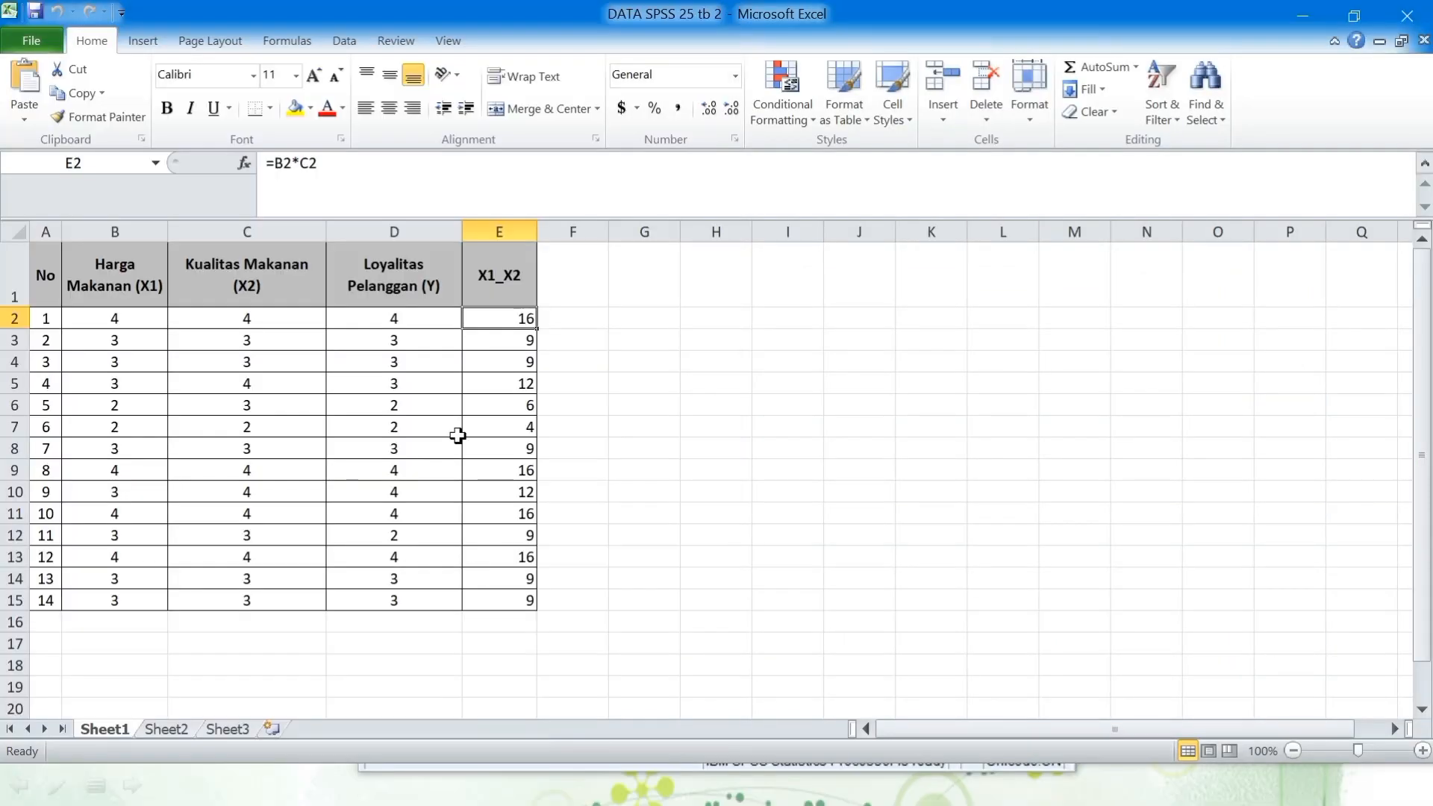
{"action": "left_click_drag", "start_coordinate": [115, 320], "coordinate": [495, 595]}
{"action": "key", "text": "ctrl+c"}
Step: Switch back to SPSS and paste the copied values into the data grid starting at row 1 of X1
{"action": "key", "text": "super"}
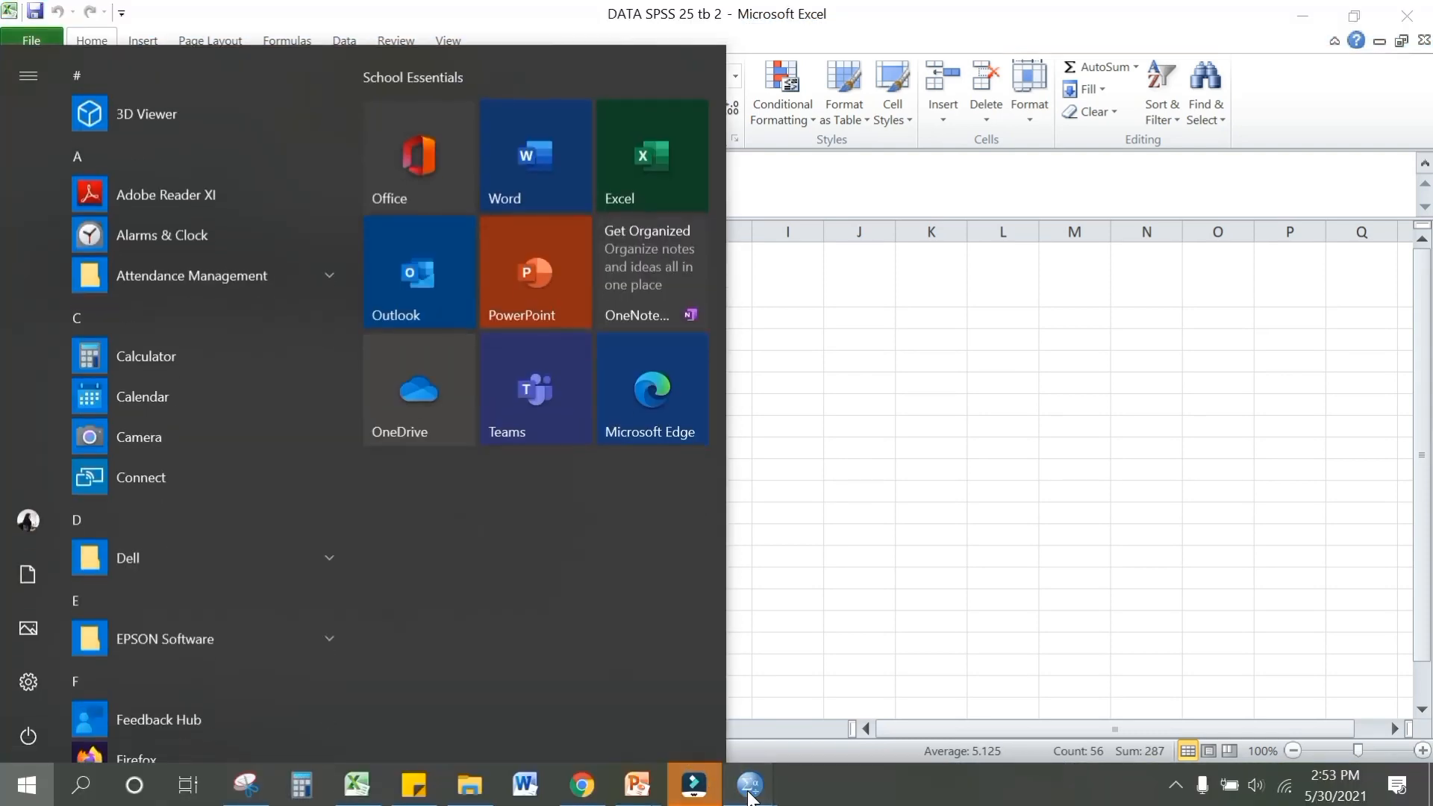
{"action": "mouse_move", "coordinate": [749, 784]}
{"action": "left_click", "coordinate": [725, 705]}
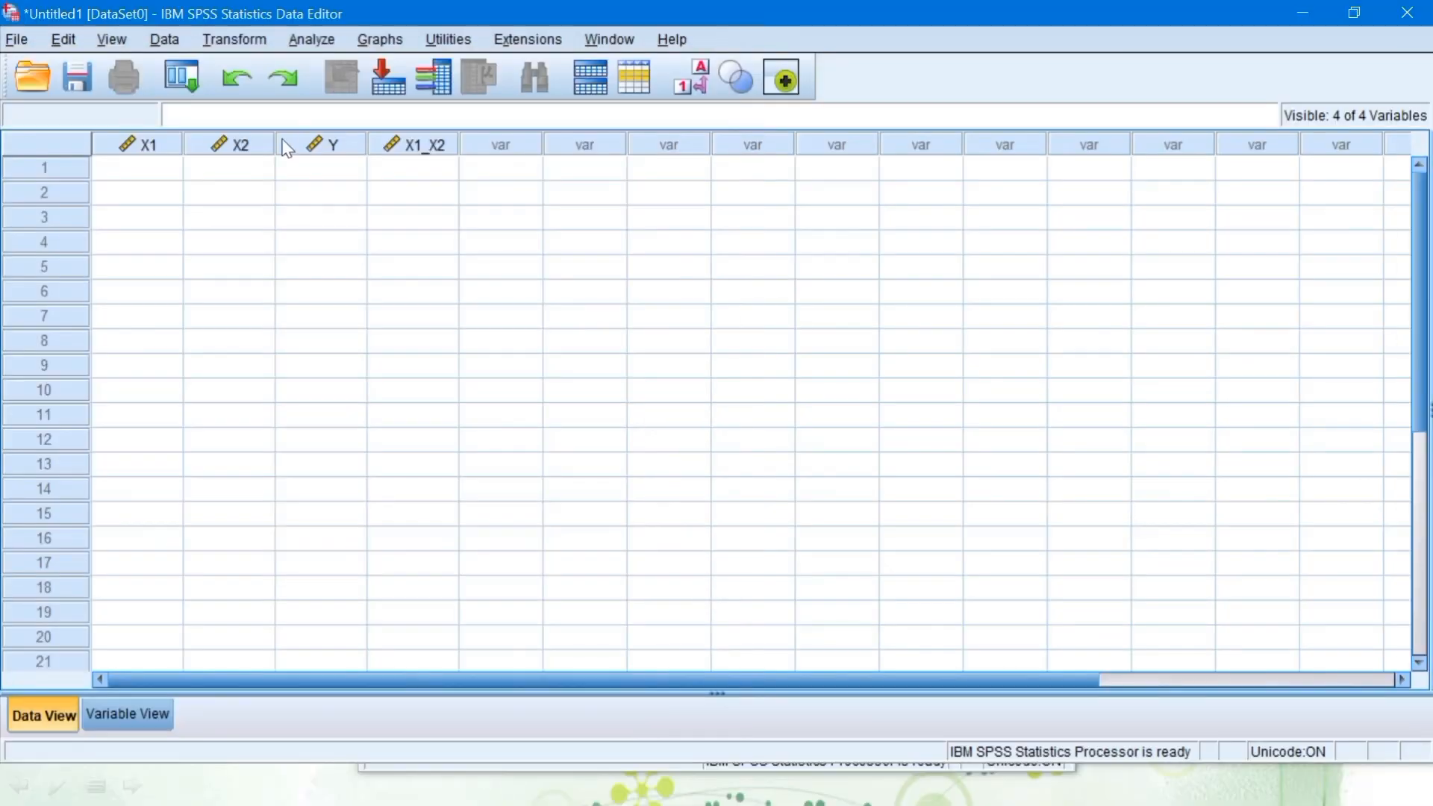
{"action": "left_click", "coordinate": [170, 179]}
{"action": "left_click", "coordinate": [182, 185]}
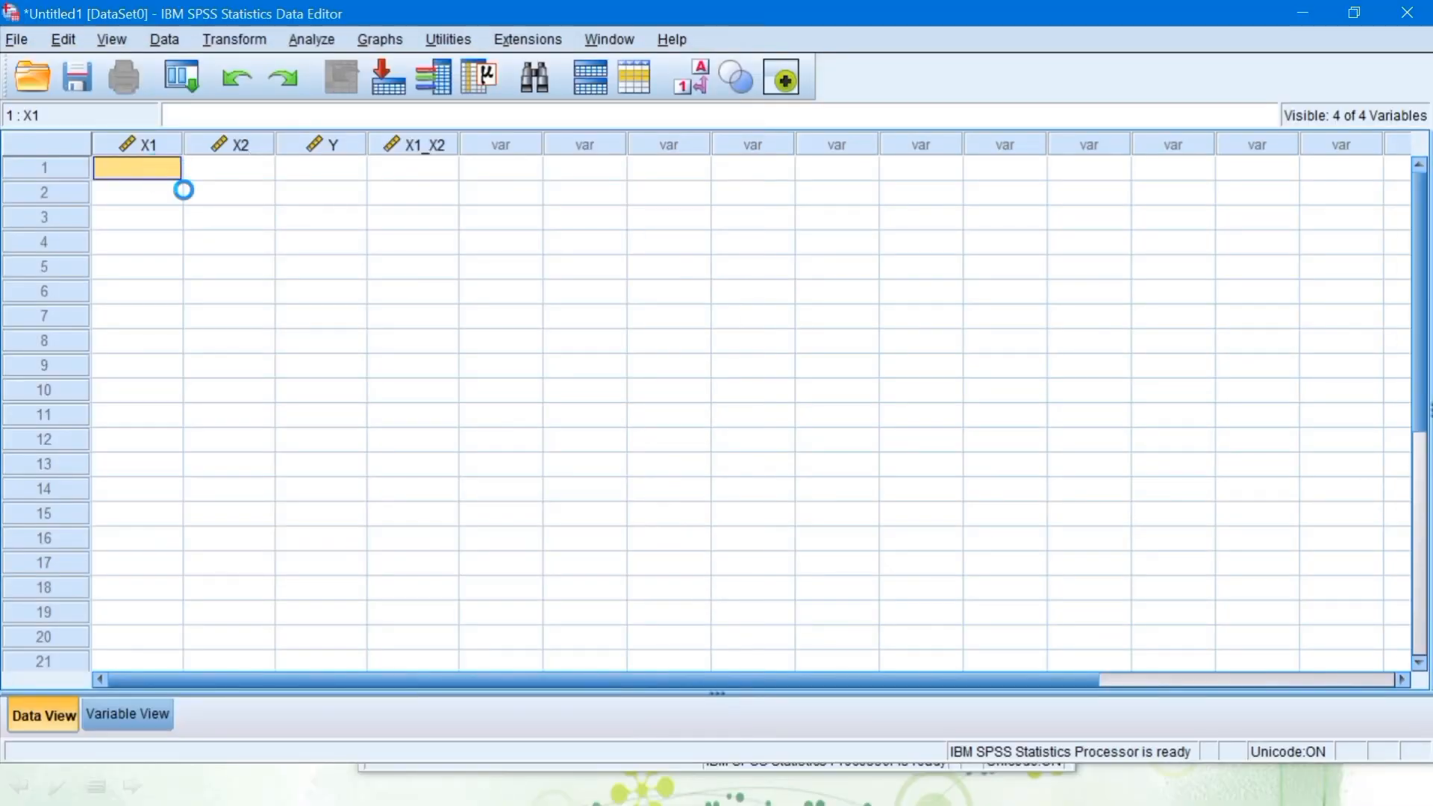
{"action": "key", "text": "ctrl+v"}
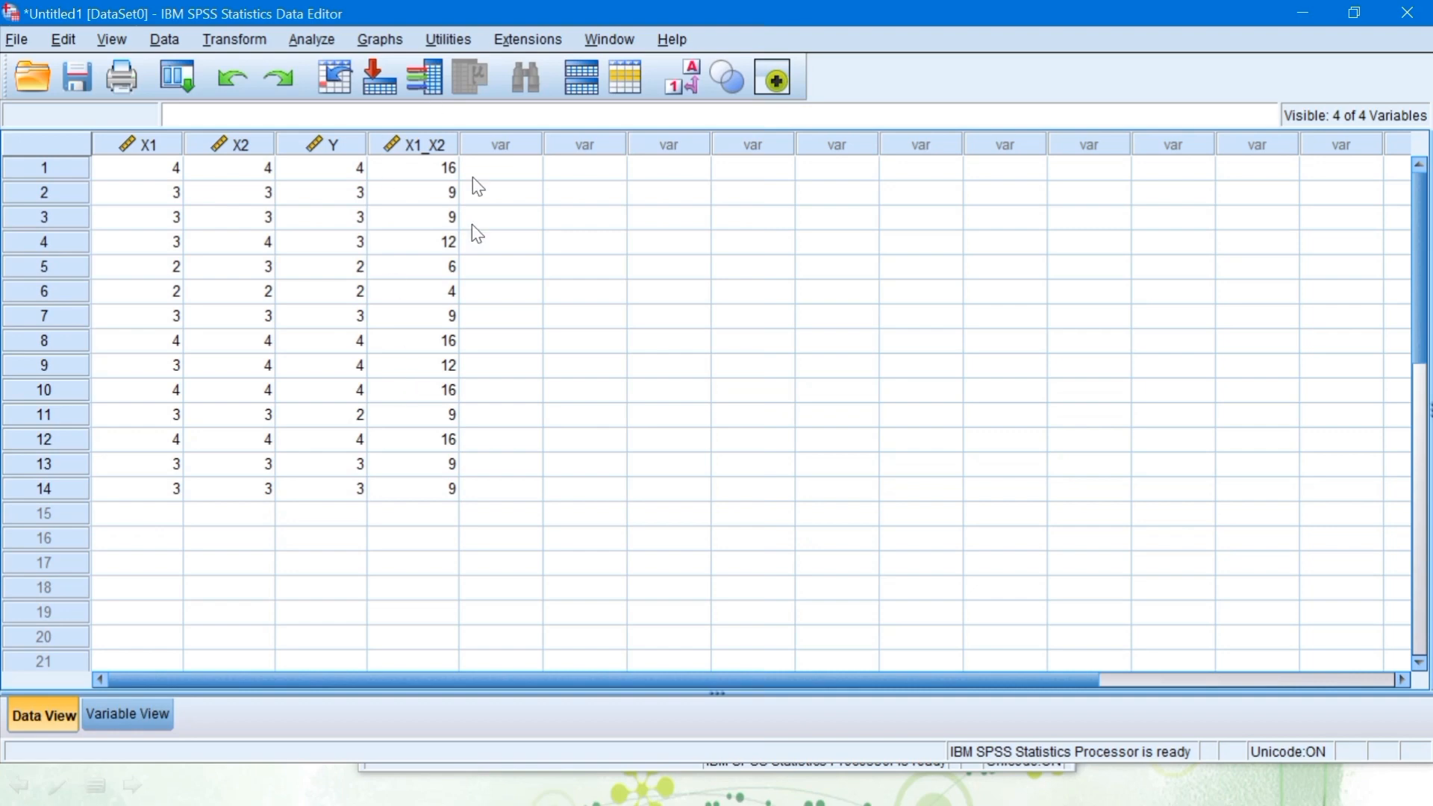
Step: Open a Linear Regression analysis and assign Loyalitas Pelanggan [Y] as the dependent variable
{"action": "left_click", "coordinate": [319, 42]}
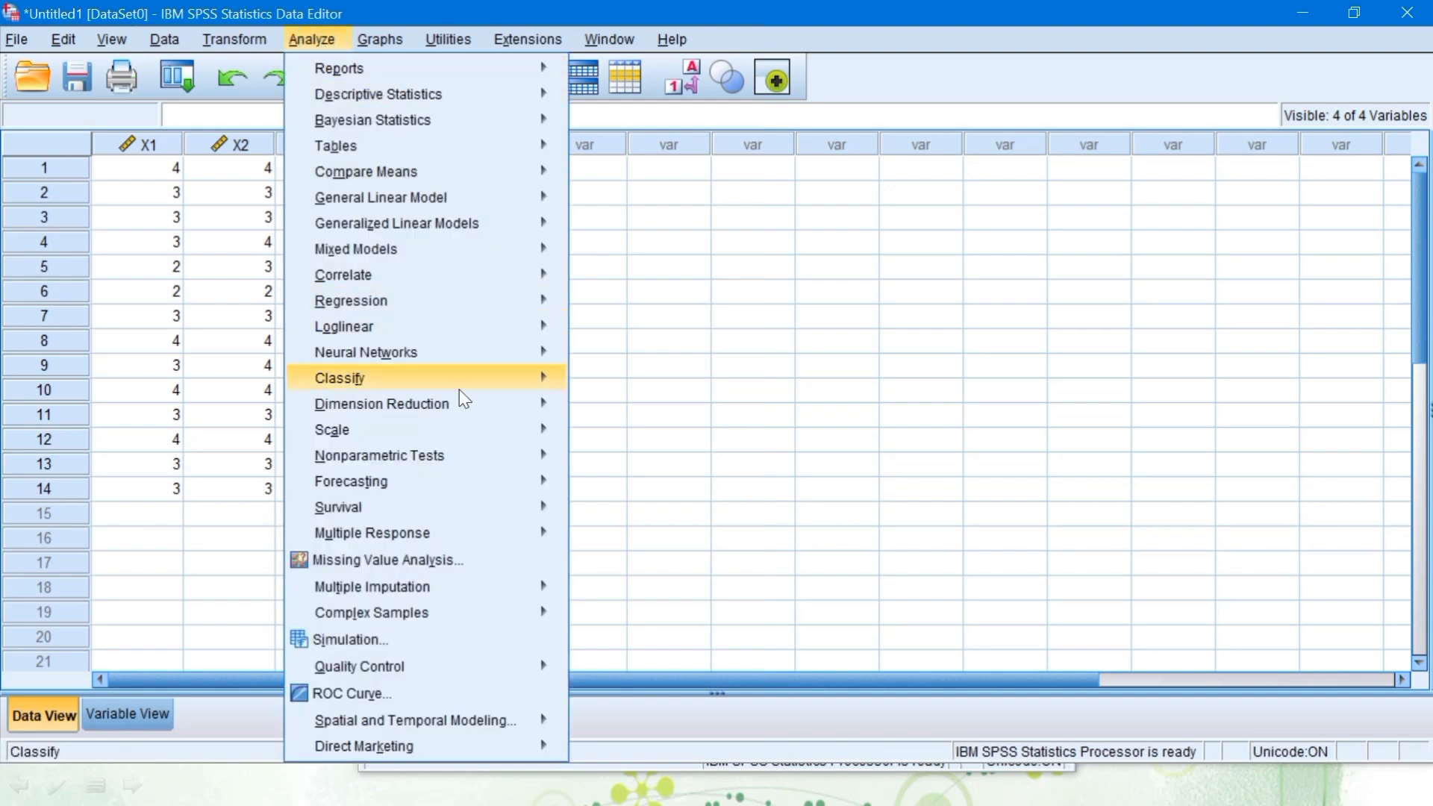
{"action": "mouse_move", "coordinate": [543, 309]}
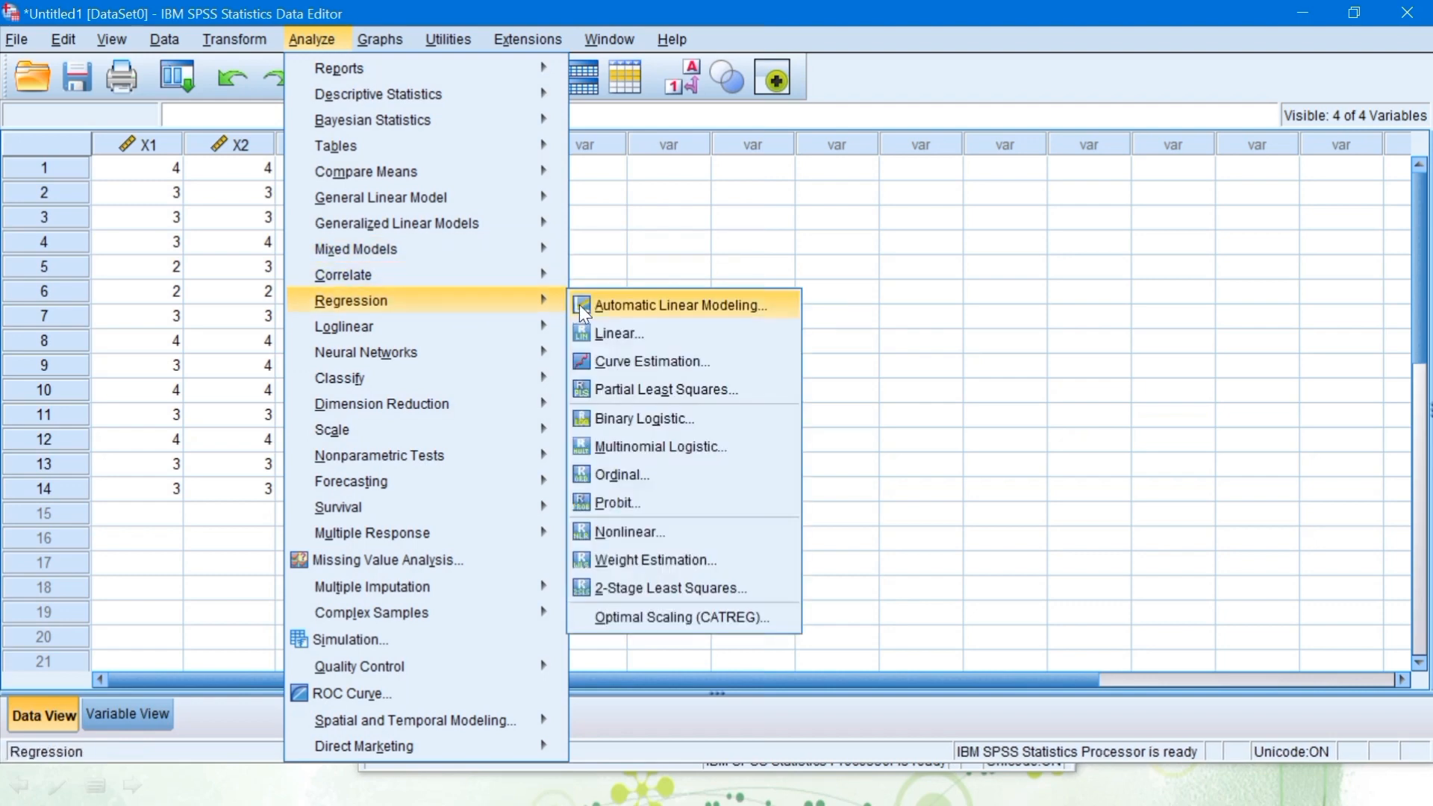
{"action": "left_click", "coordinate": [603, 335]}
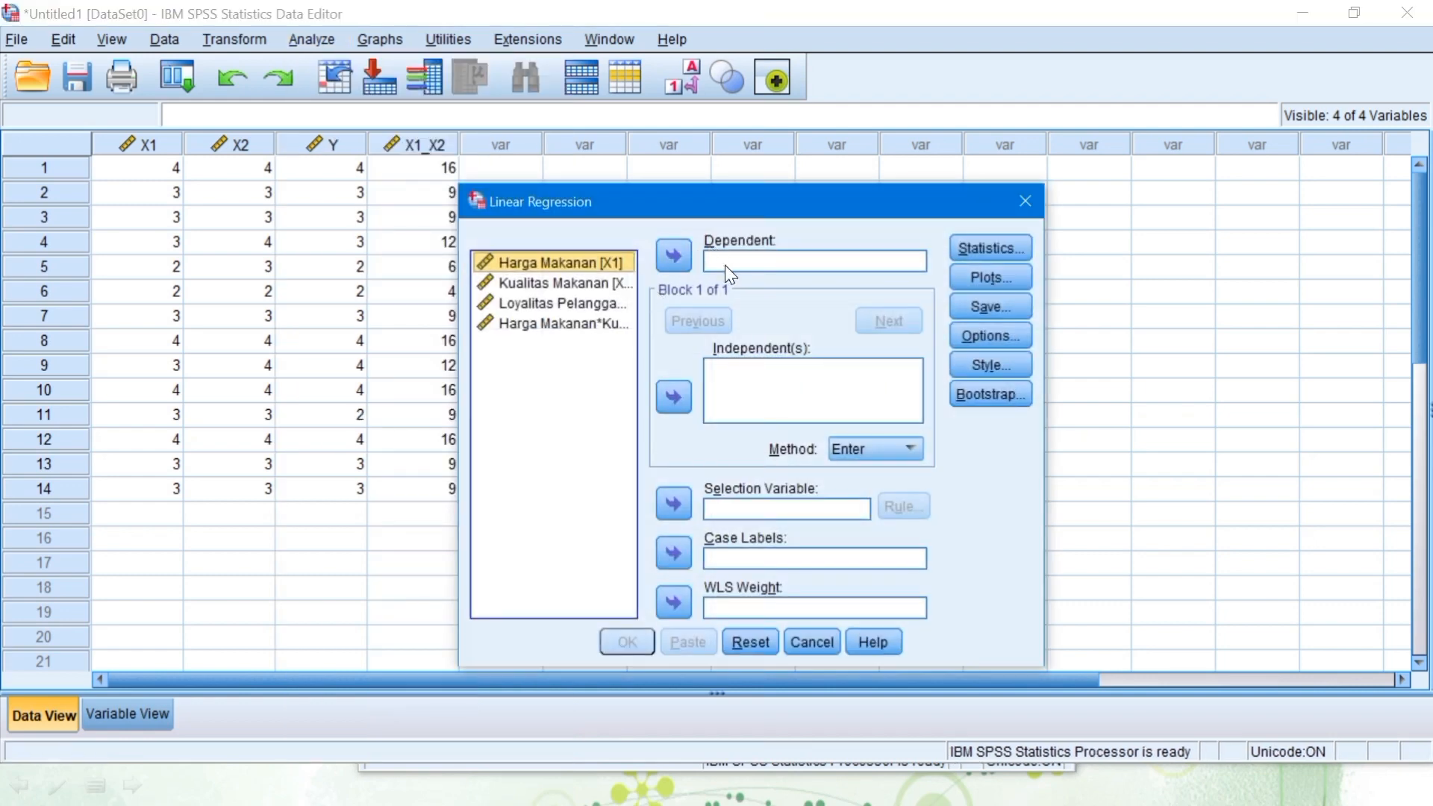
{"action": "left_click", "coordinate": [603, 302]}
{"action": "left_click", "coordinate": [674, 256]}
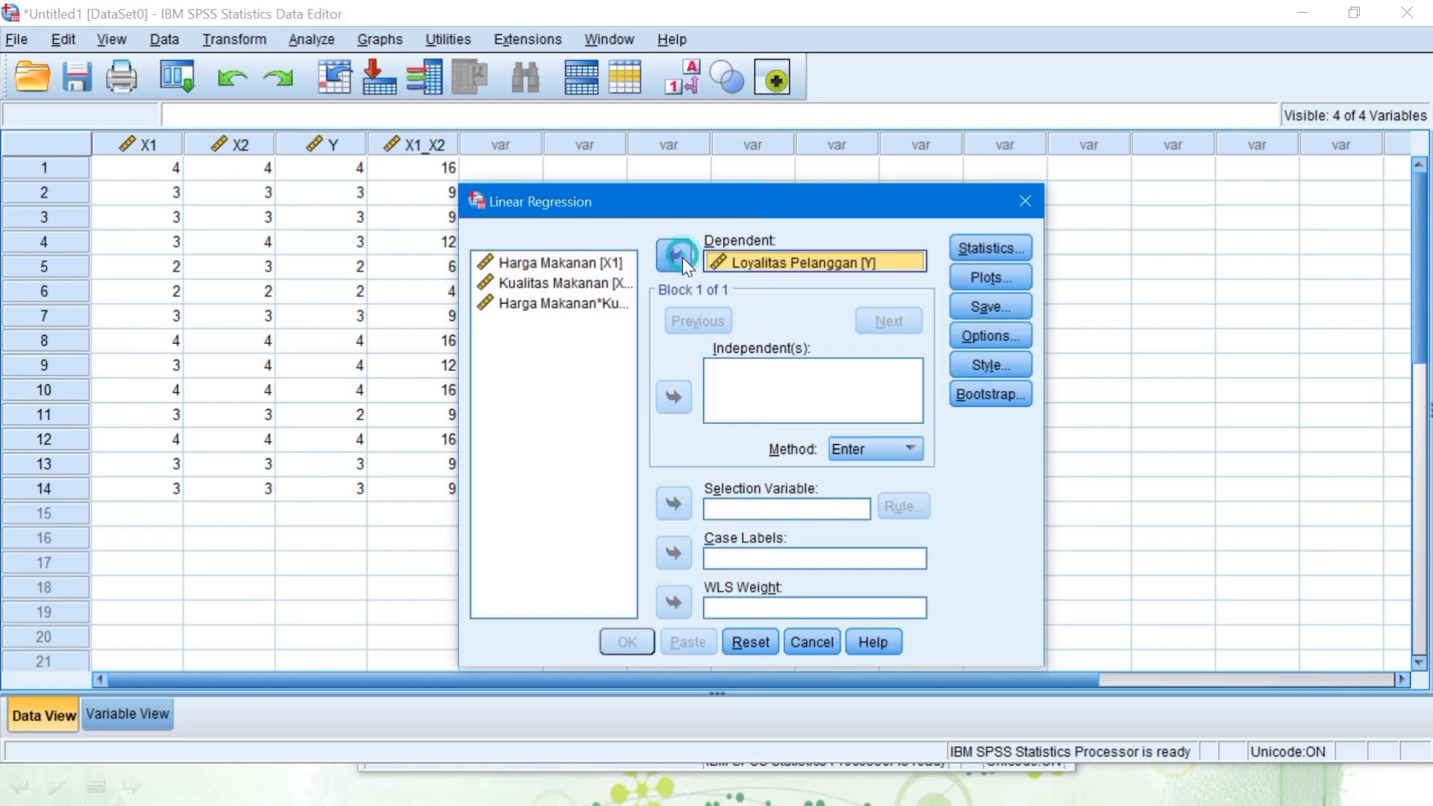
Step: Add Harga Makanan [X1] as the independent variable, run the regression, and review its Model Summary before returning to the data grid
{"action": "left_click", "coordinate": [760, 392]}
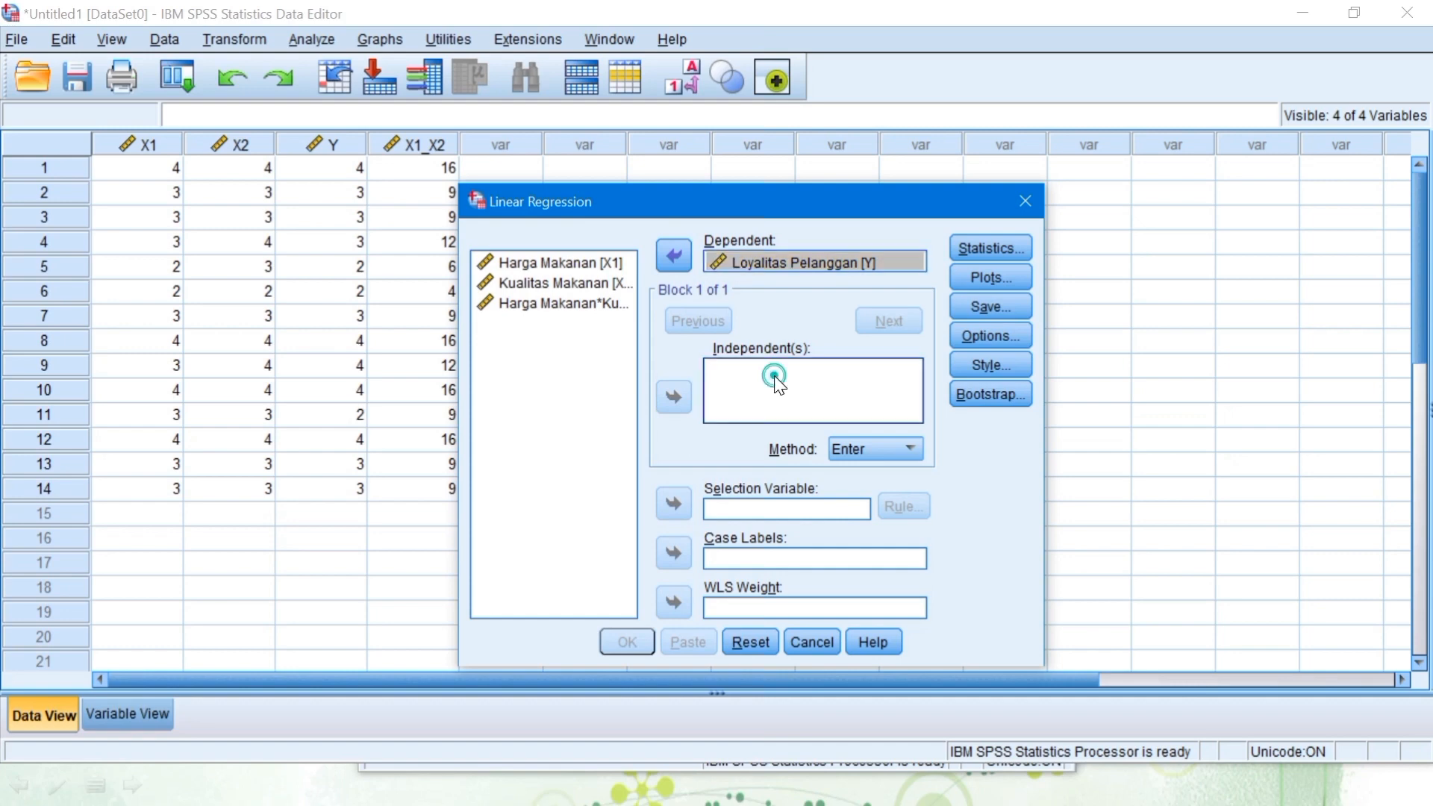
{"action": "left_click", "coordinate": [614, 262]}
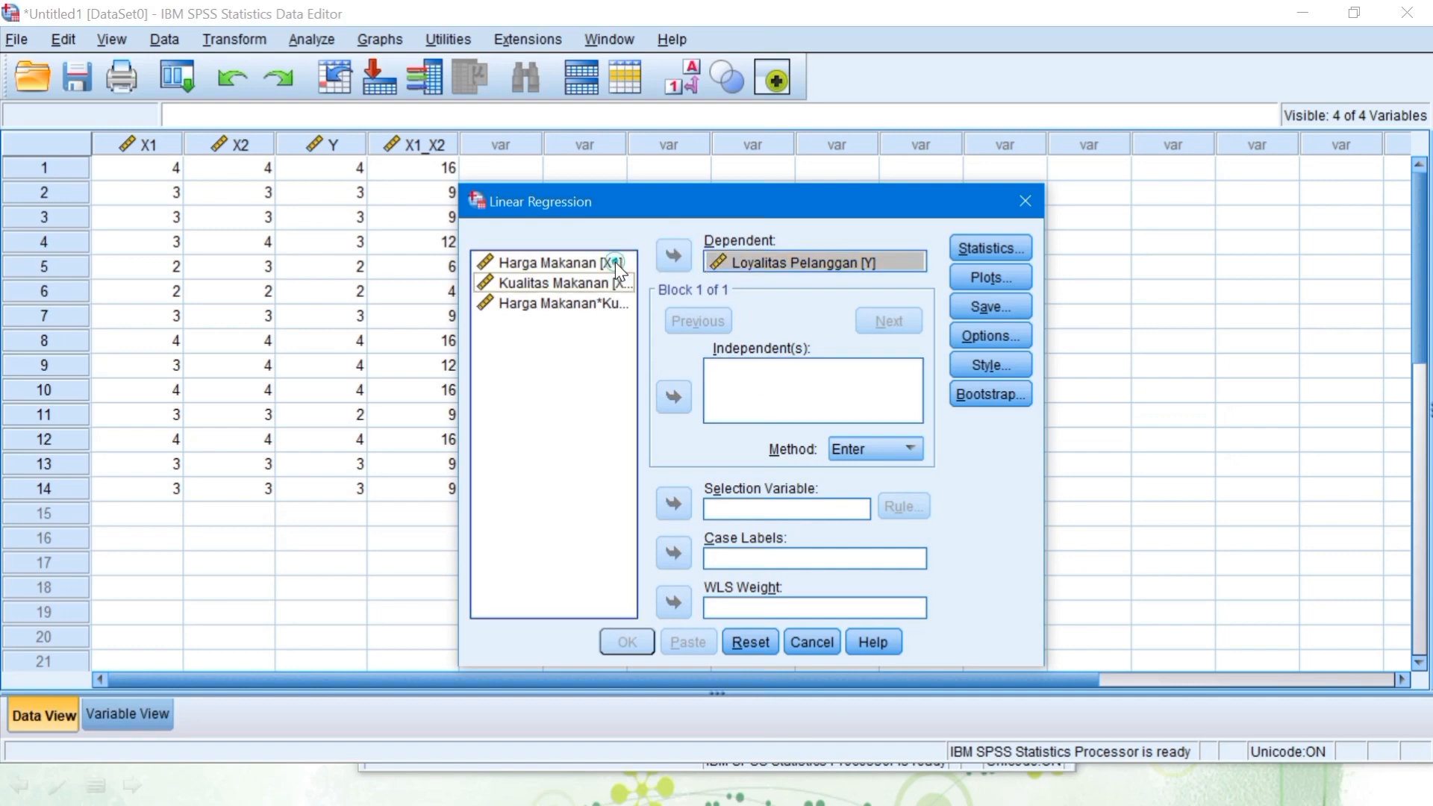
{"action": "left_click", "coordinate": [669, 400]}
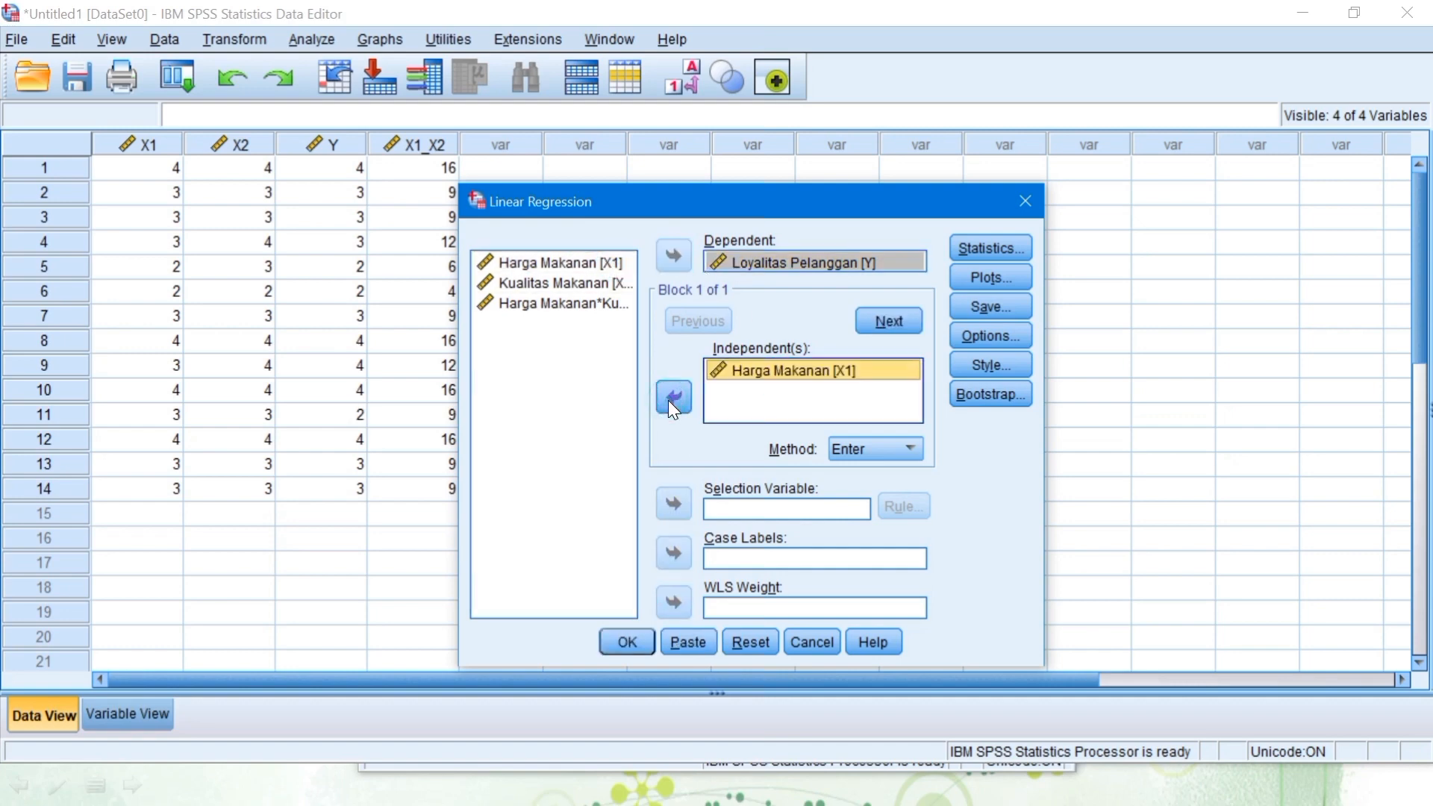
{"action": "left_click", "coordinate": [627, 642]}
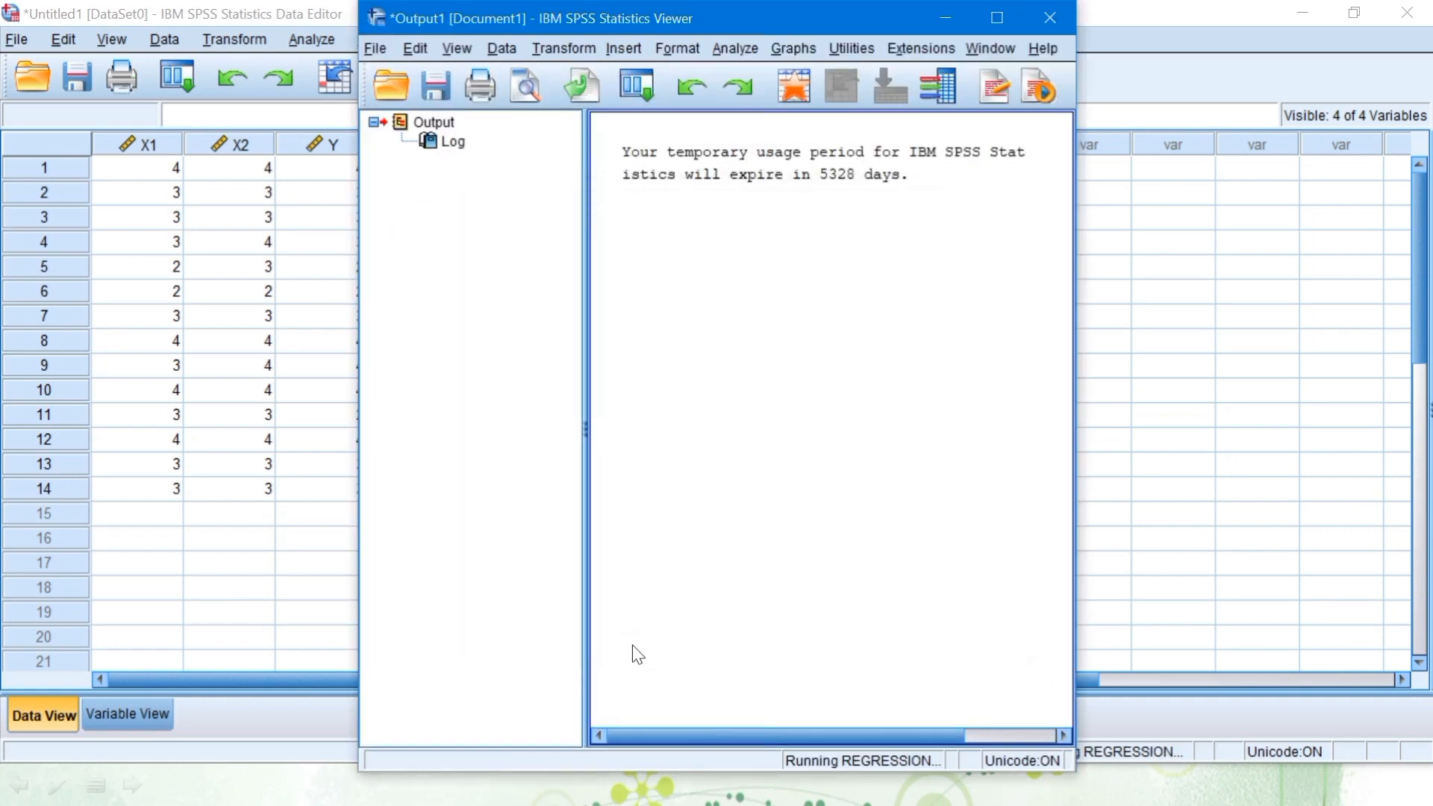
{"action": "left_click", "coordinate": [996, 19]}
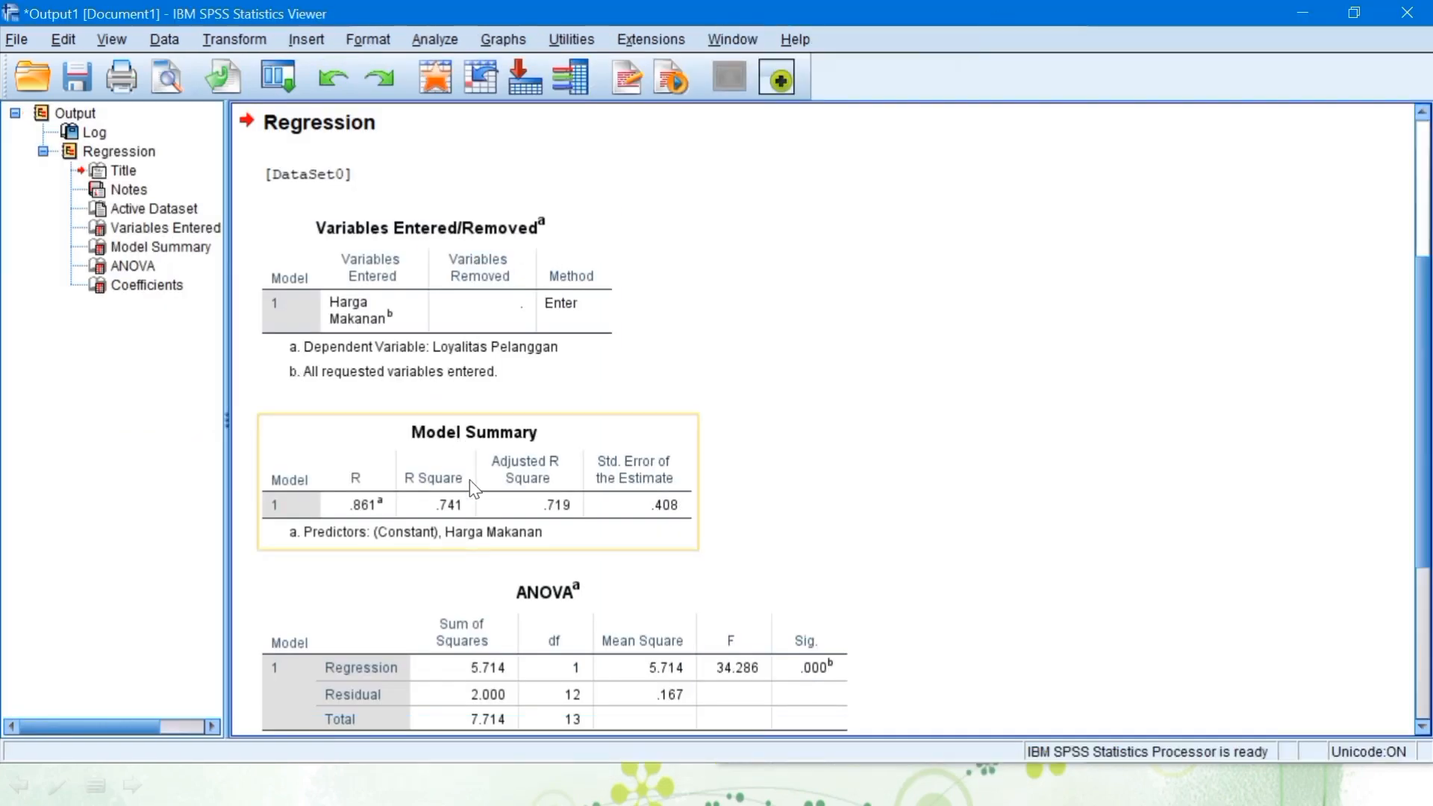
{"action": "scroll", "coordinate": [753, 298], "scroll_direction": "down", "scroll_amount": 3}
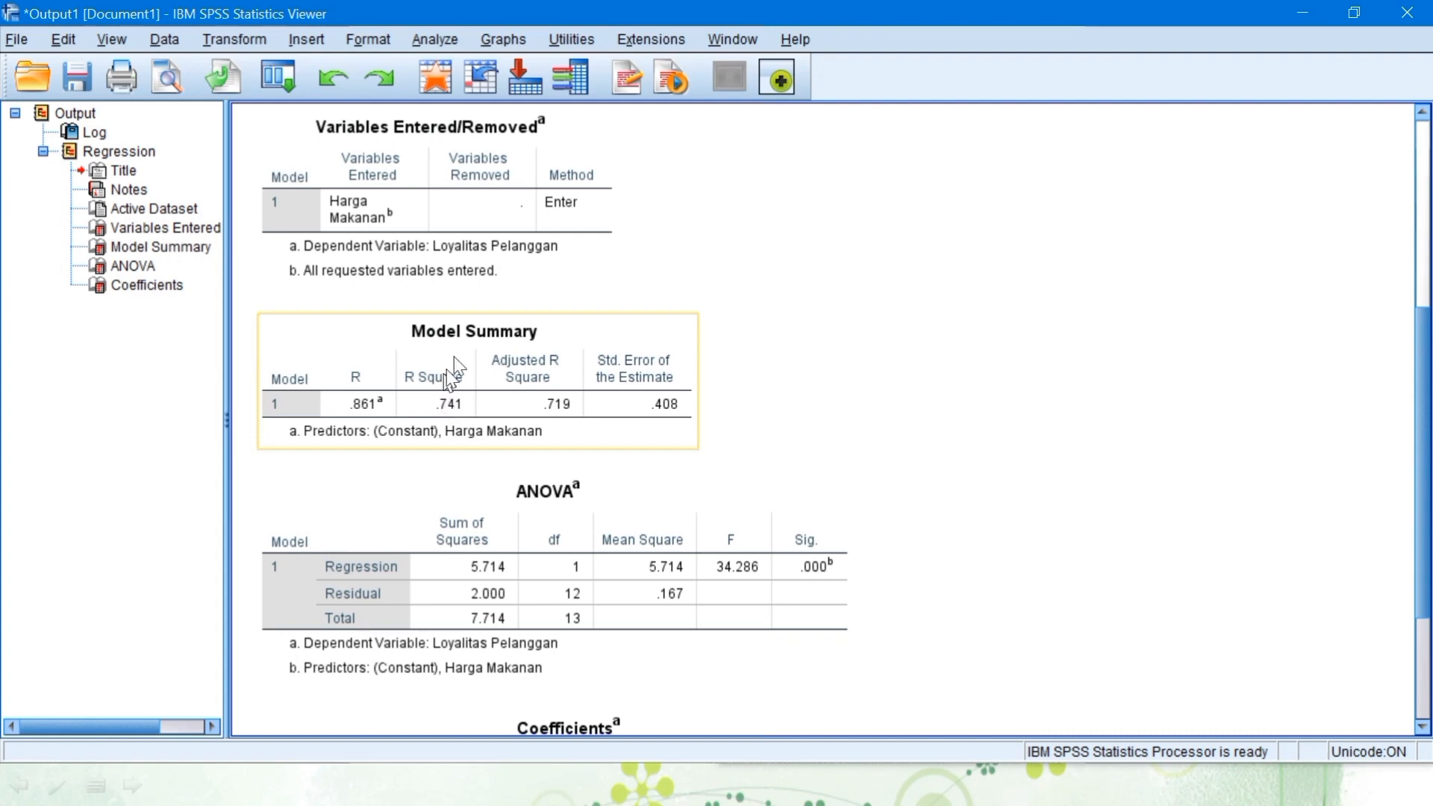
{"action": "left_click", "coordinate": [1336, 12]}
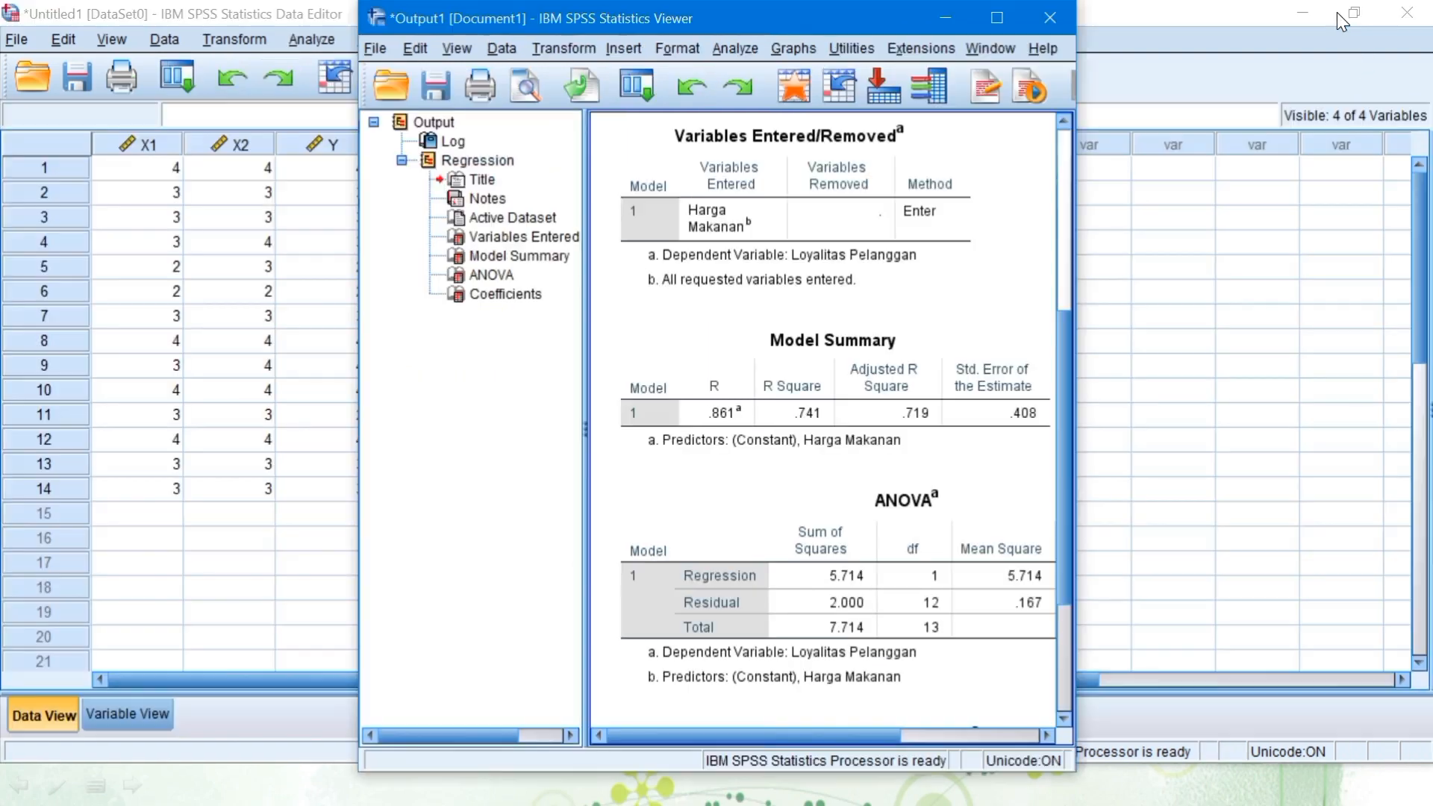
{"action": "left_click", "coordinate": [945, 17]}
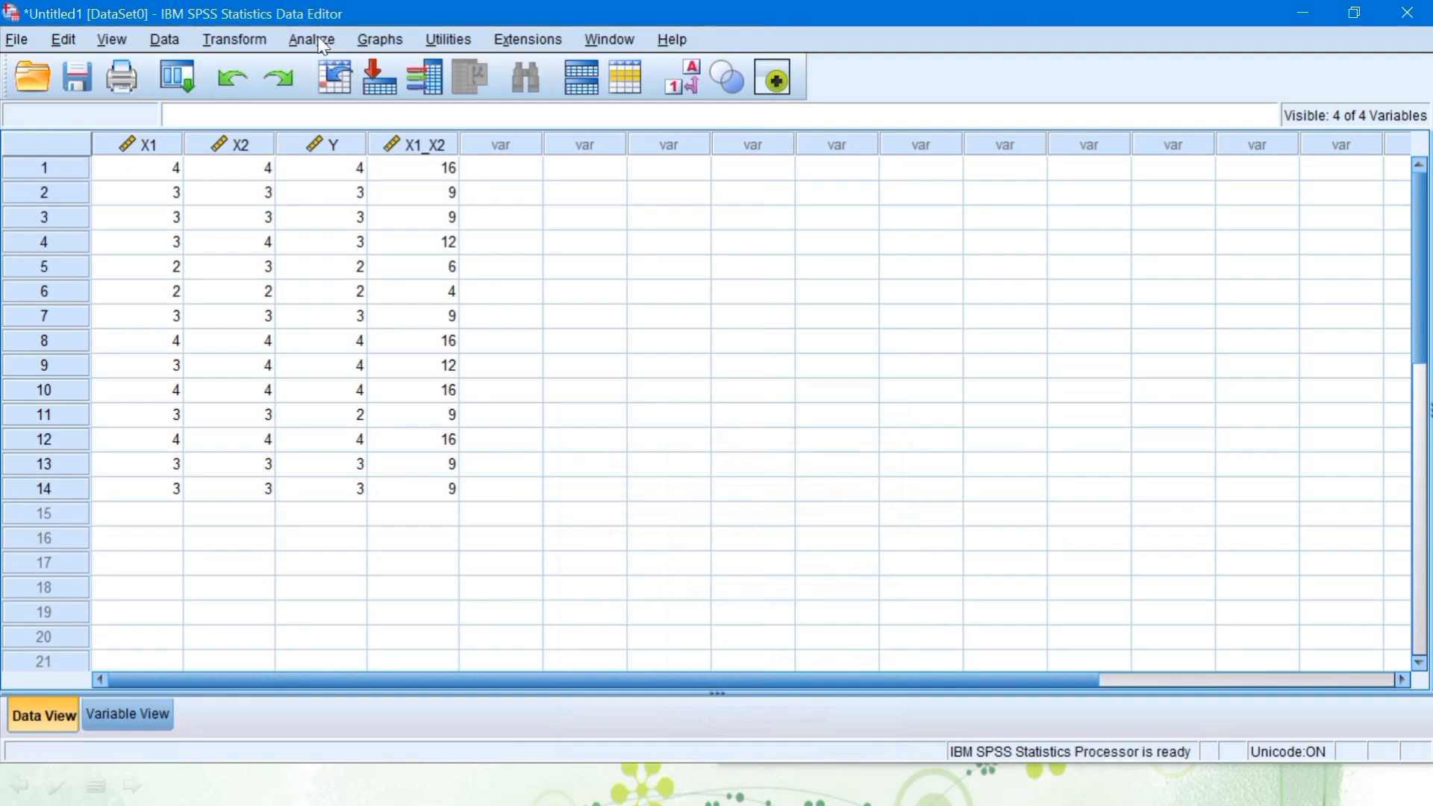
Step: Run a second linear regression on Loyalitas Pelanggan, adding Kualitas Makanan [X2] and the Harga Makanan*Kualitas Makanan interaction as independent variables beside X1
{"action": "left_click", "coordinate": [317, 40]}
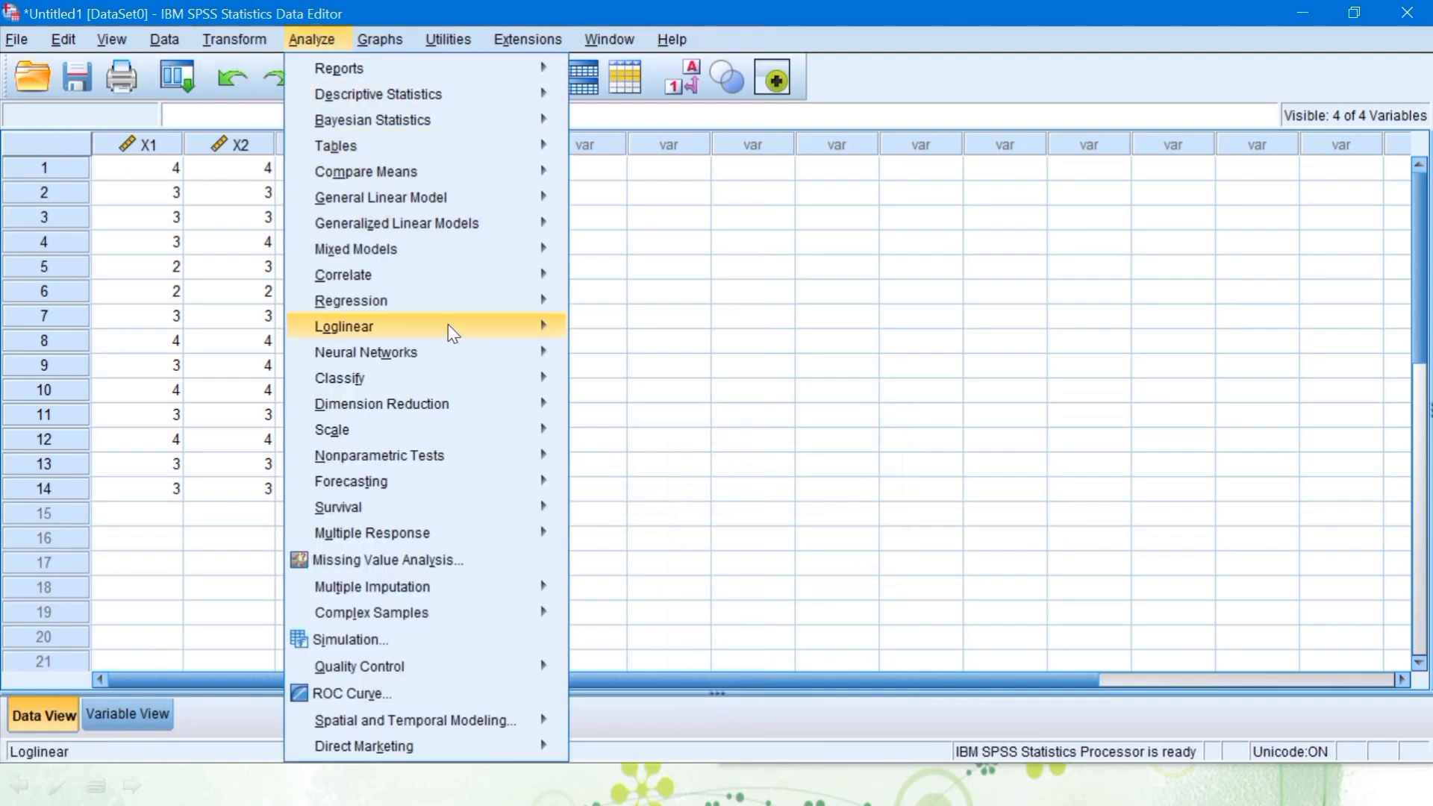
{"action": "mouse_move", "coordinate": [556, 302]}
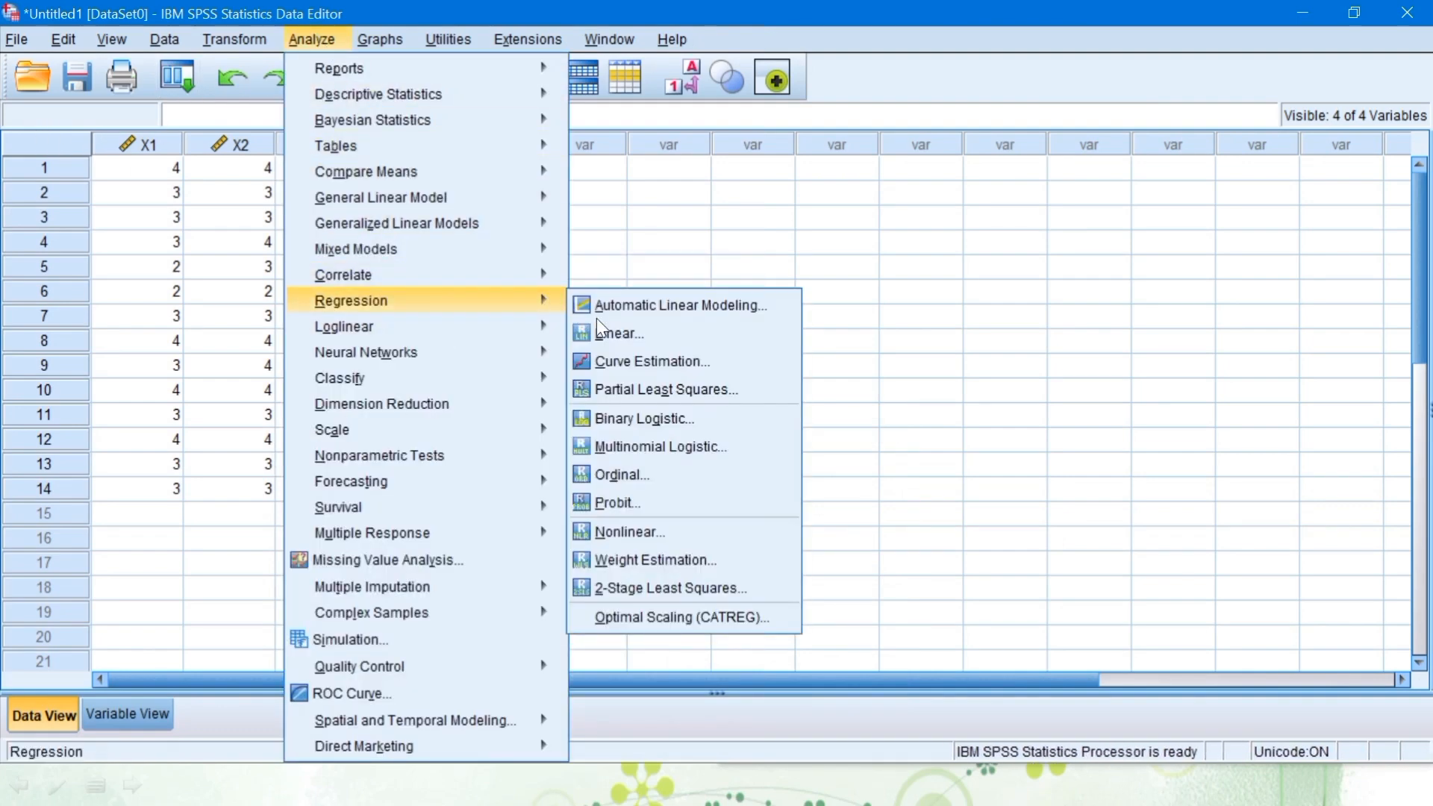
{"action": "left_click", "coordinate": [610, 329]}
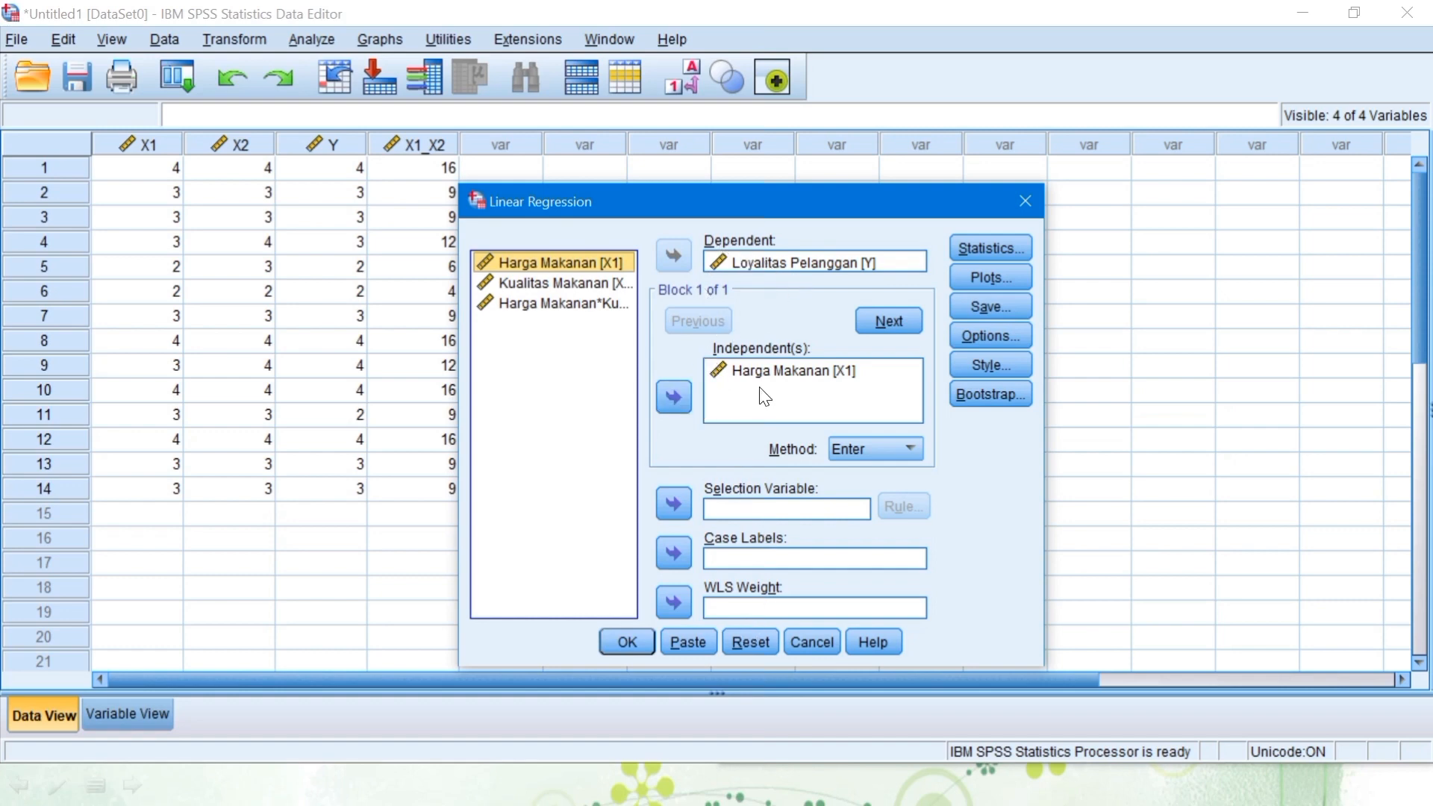
{"action": "left_click", "coordinate": [615, 282]}
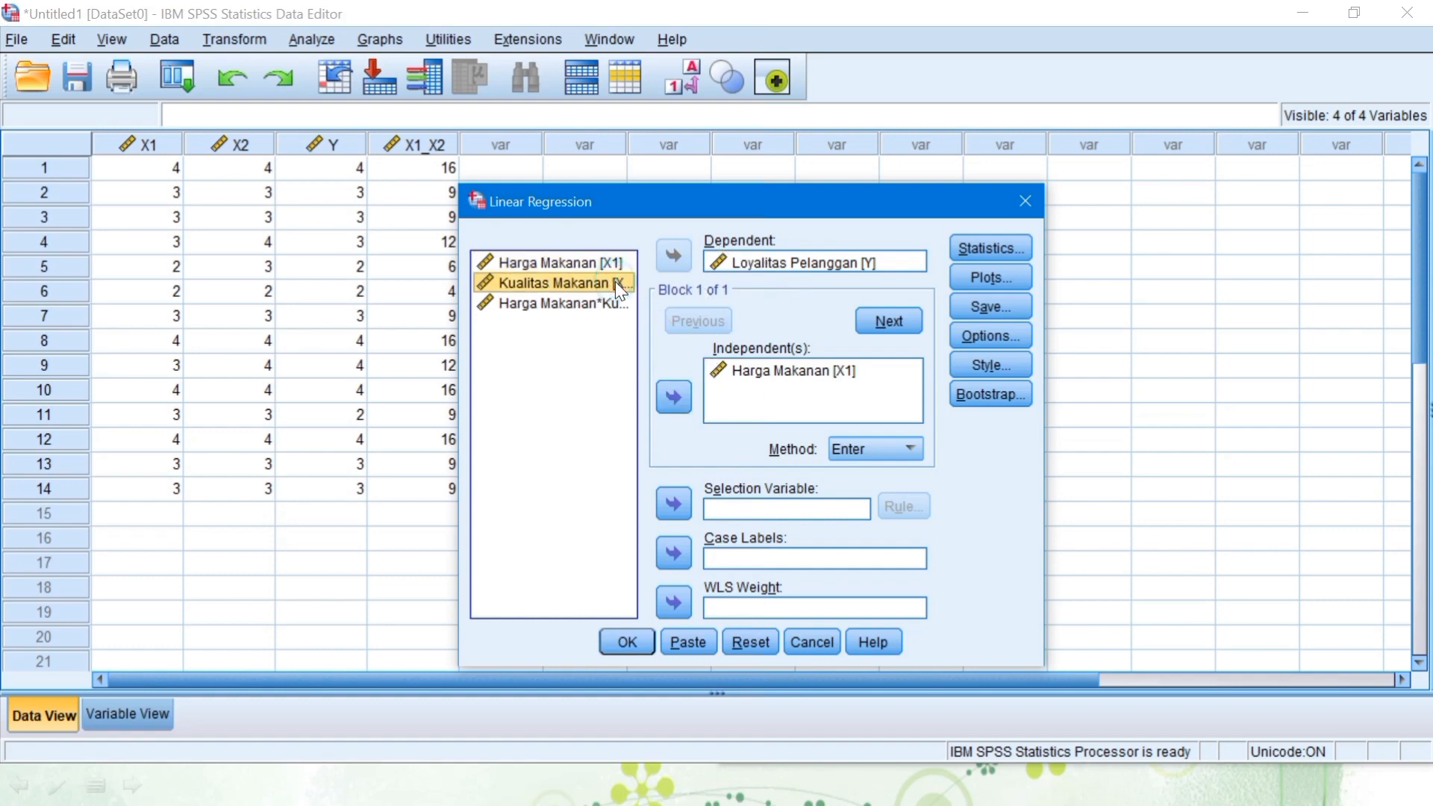
{"action": "left_click", "coordinate": [678, 396]}
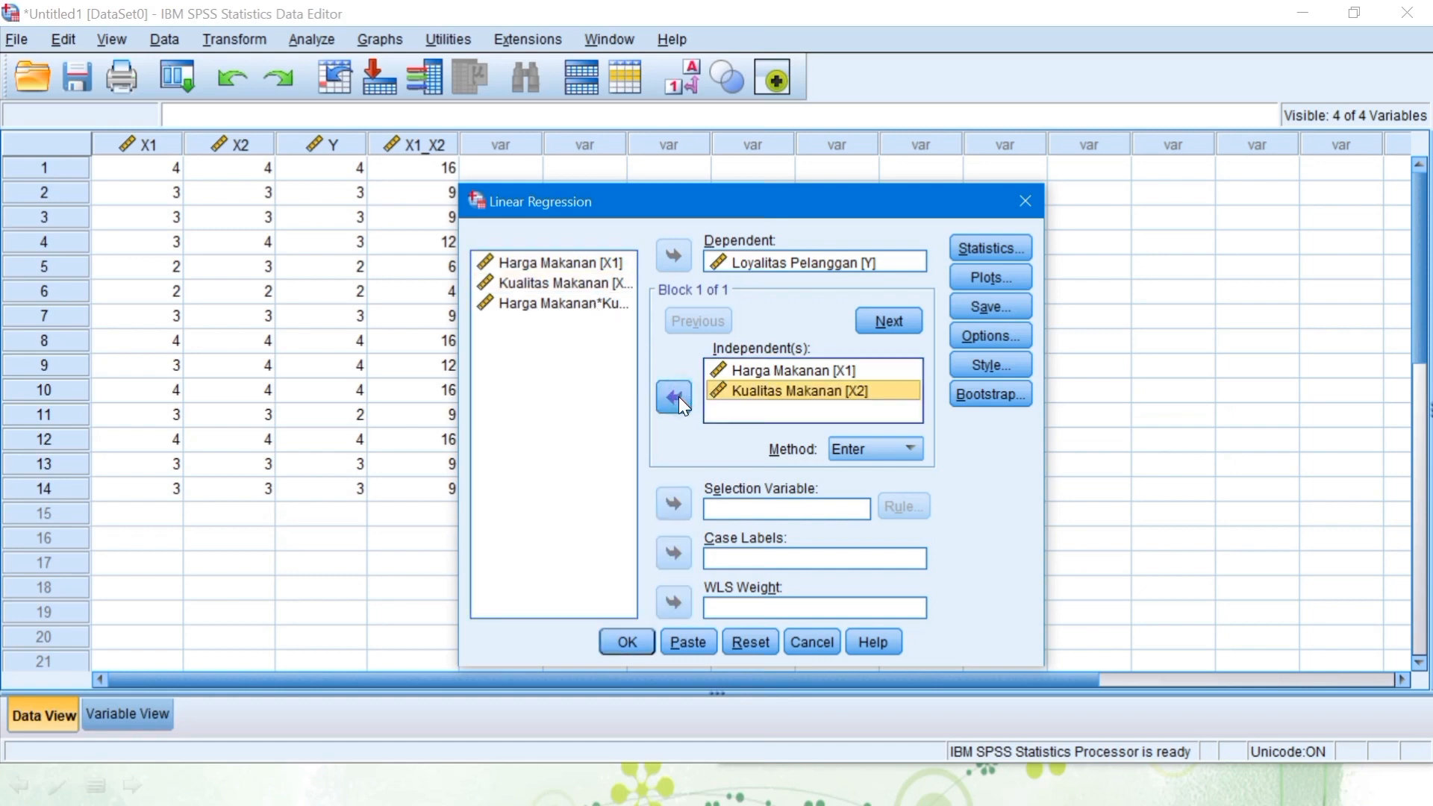
{"action": "left_click", "coordinate": [590, 312]}
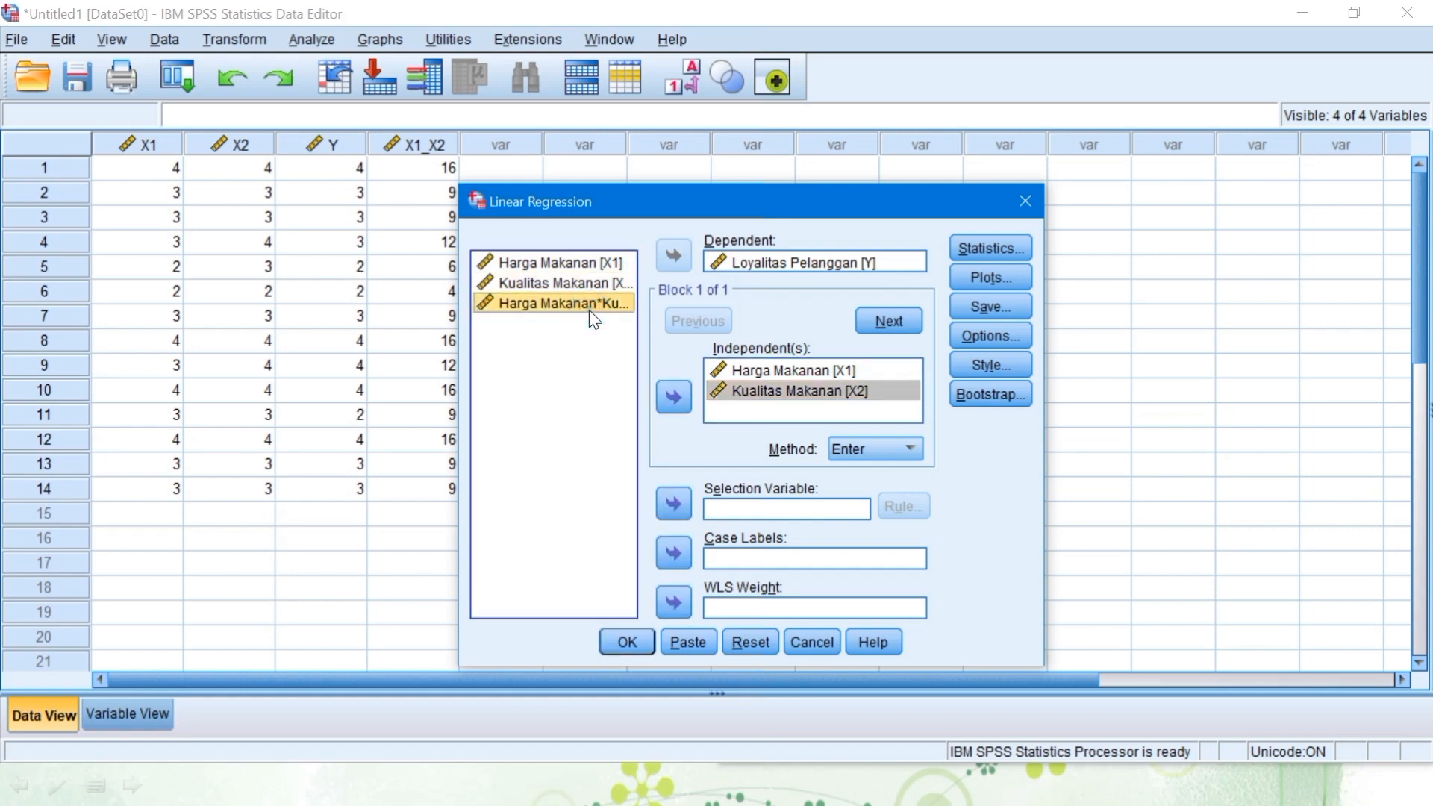
{"action": "left_click", "coordinate": [674, 395]}
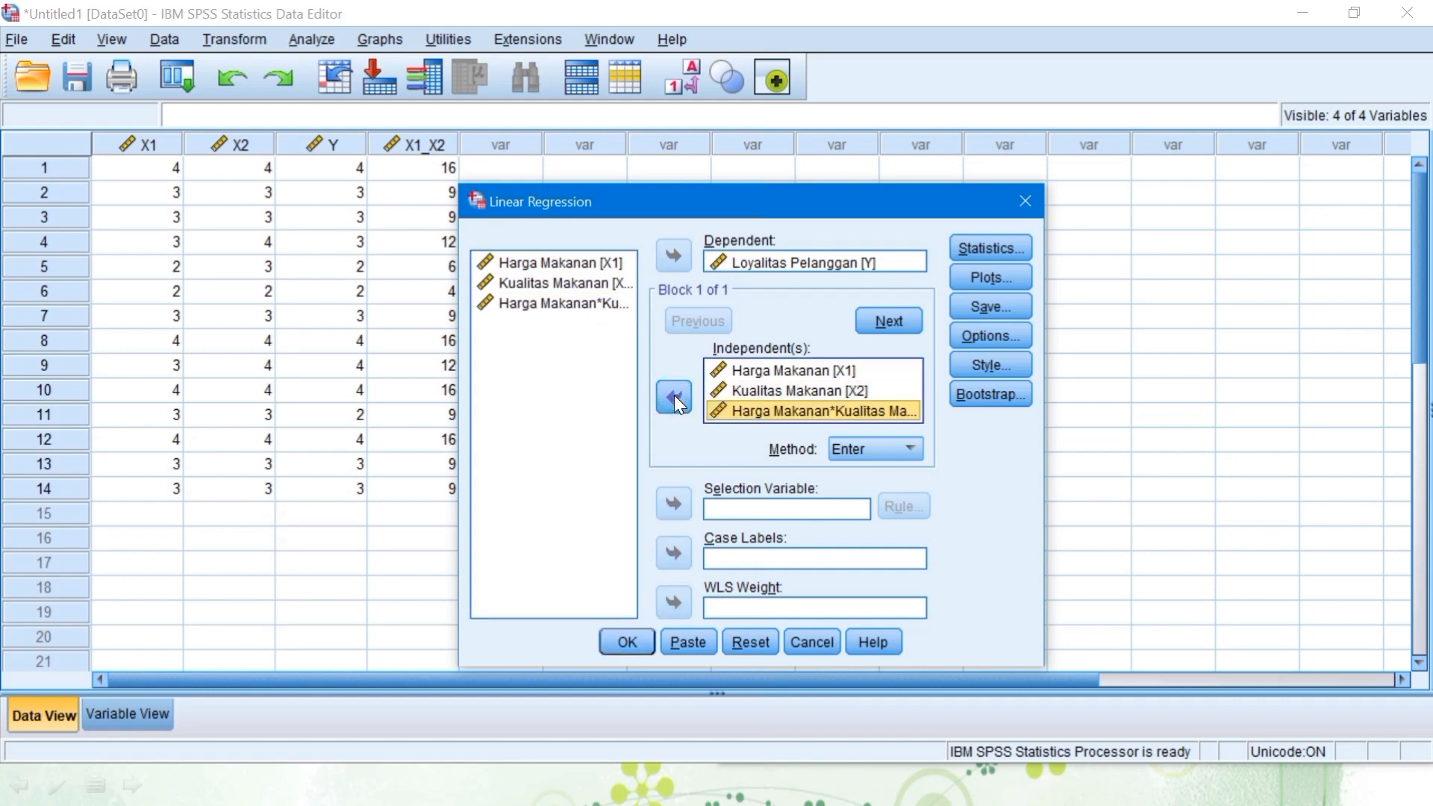
{"action": "left_click", "coordinate": [631, 643]}
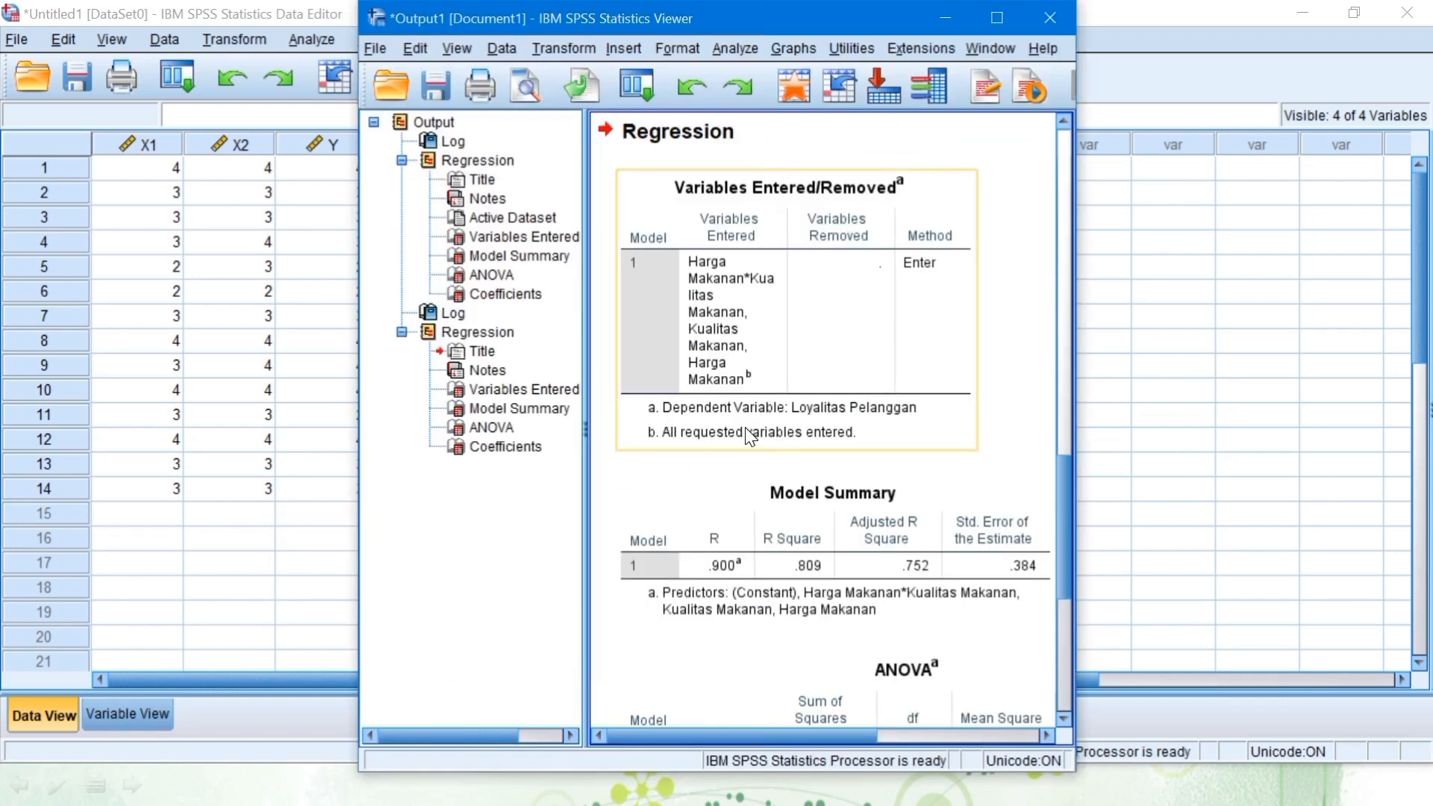
Step: Compare the Model Summary R Square values of the first and second regressions in the output
{"action": "scroll", "coordinate": [759, 437], "scroll_direction": "down", "scroll_amount": 2}
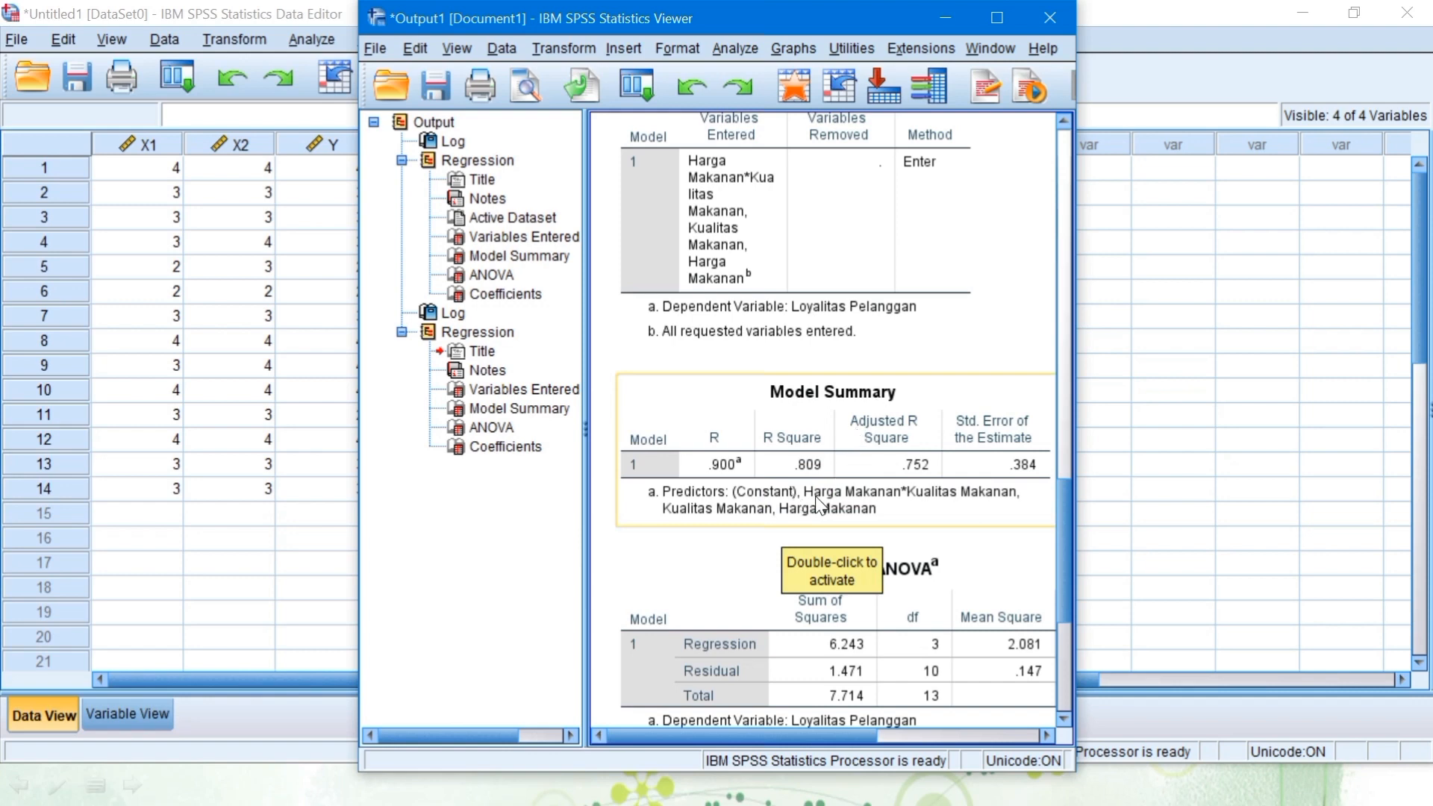
{"action": "scroll", "coordinate": [819, 505], "scroll_direction": "up", "scroll_amount": 5}
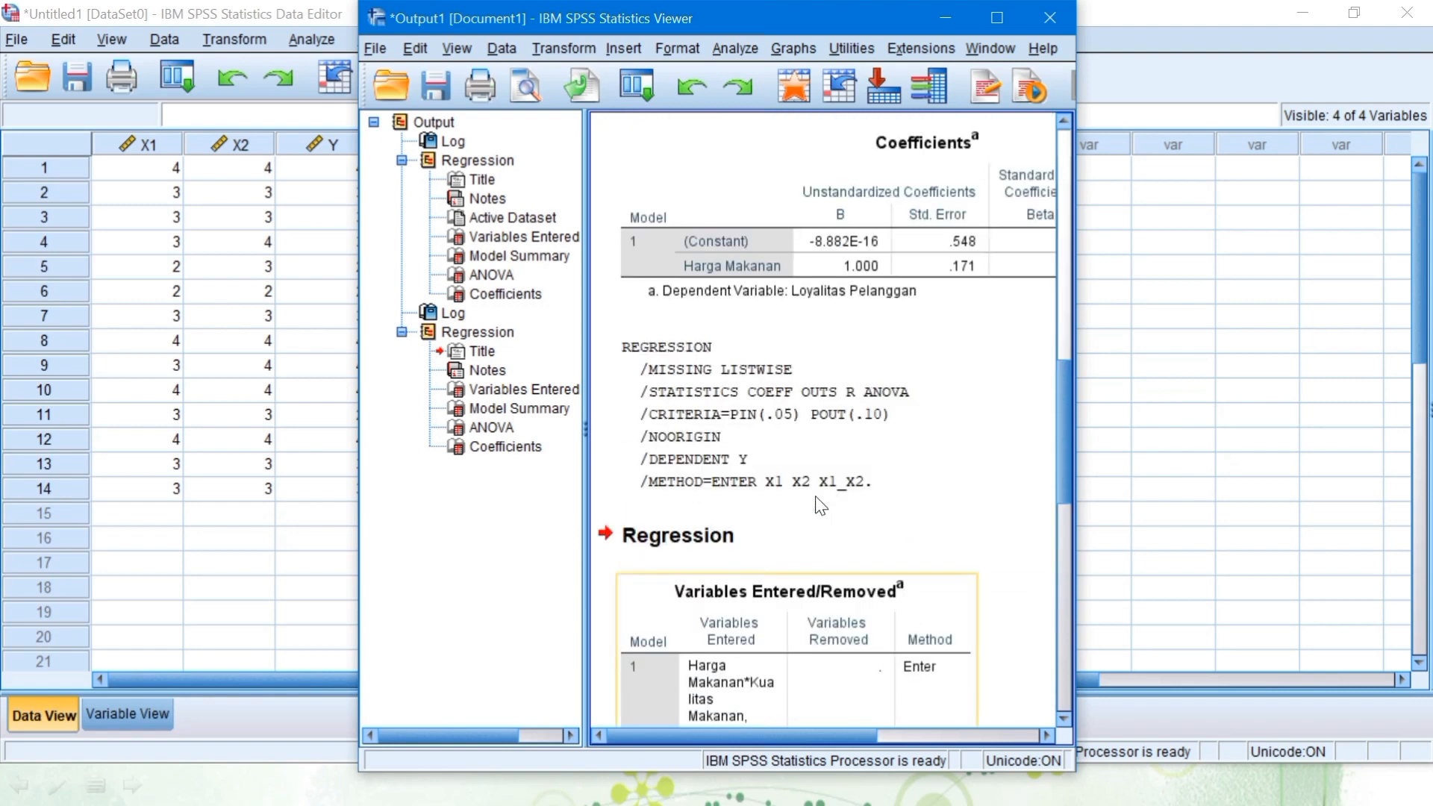
{"action": "scroll", "coordinate": [819, 504], "scroll_direction": "up", "scroll_amount": 5}
{"action": "scroll", "coordinate": [820, 506], "scroll_direction": "down", "scroll_amount": 20}
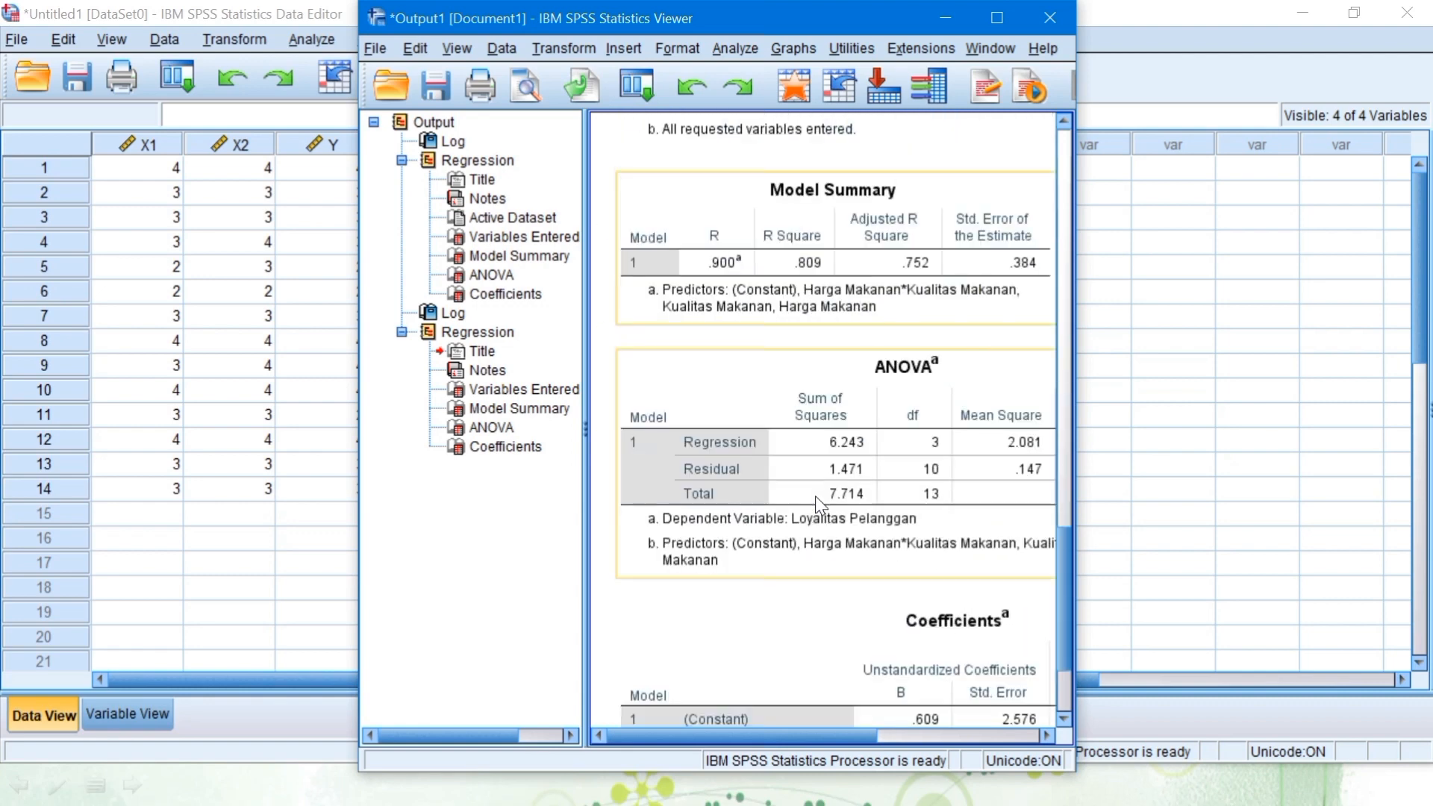
{"action": "scroll", "coordinate": [821, 506], "scroll_direction": "up", "scroll_amount": 5}
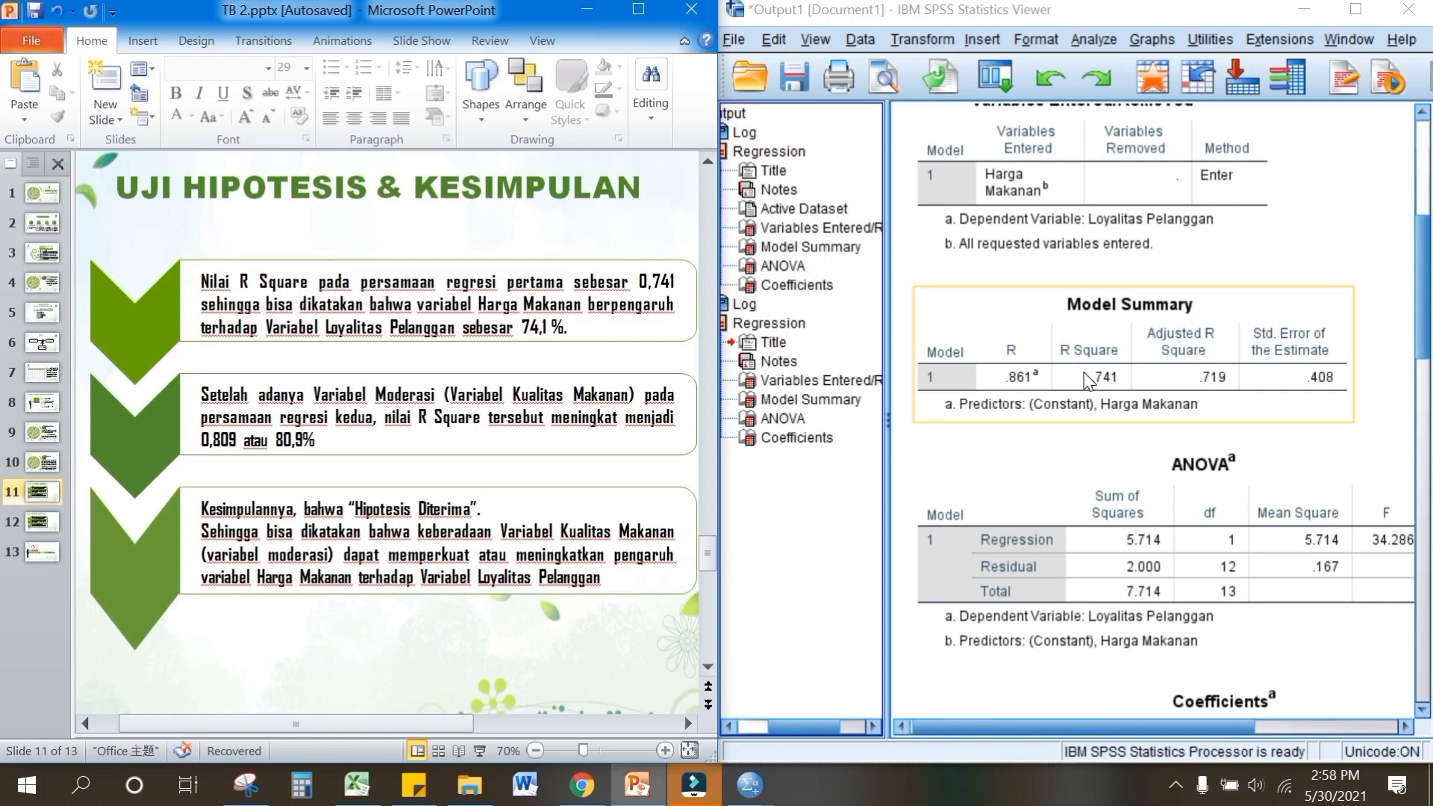
{"action": "scroll", "coordinate": [1072, 321], "scroll_direction": "up", "scroll_amount": 2}
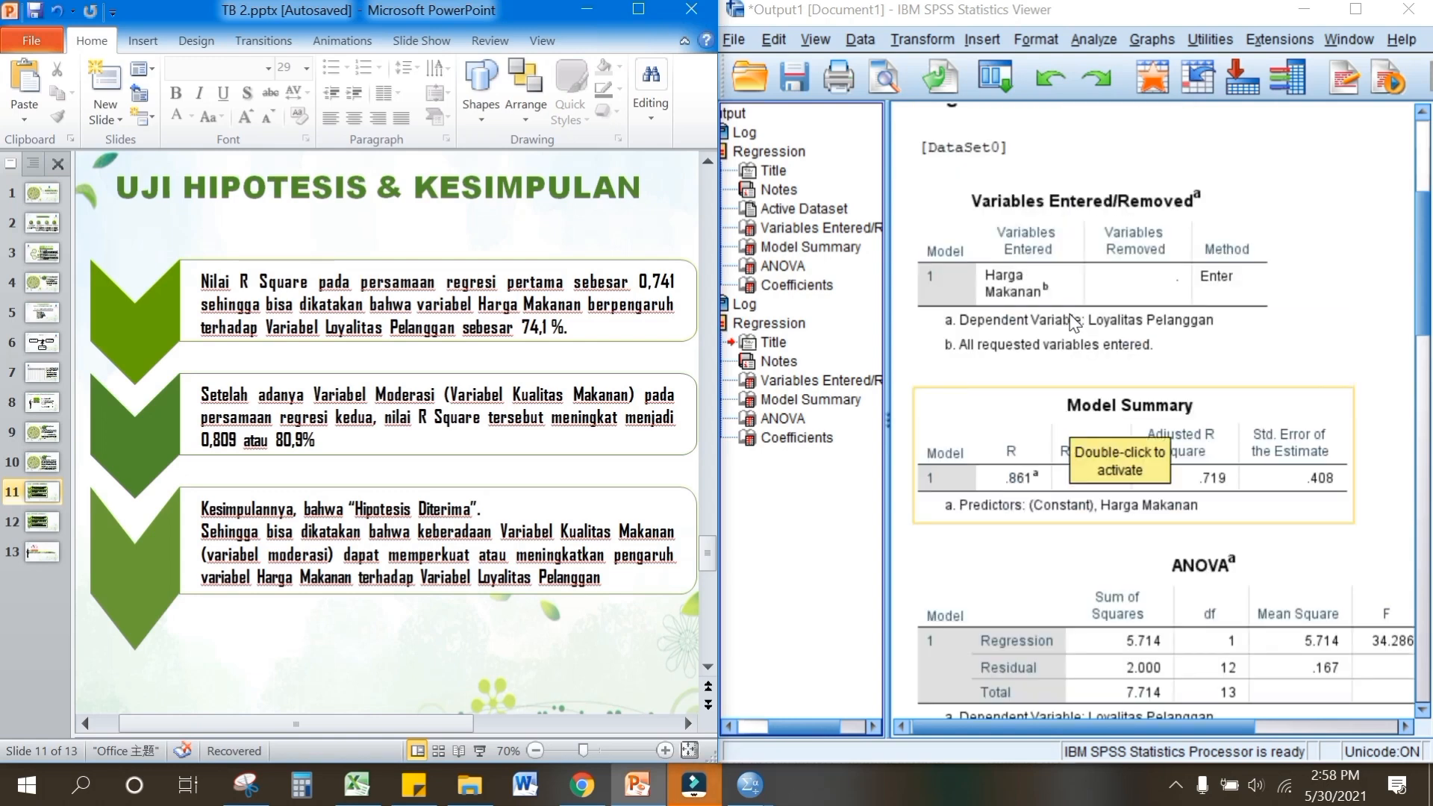